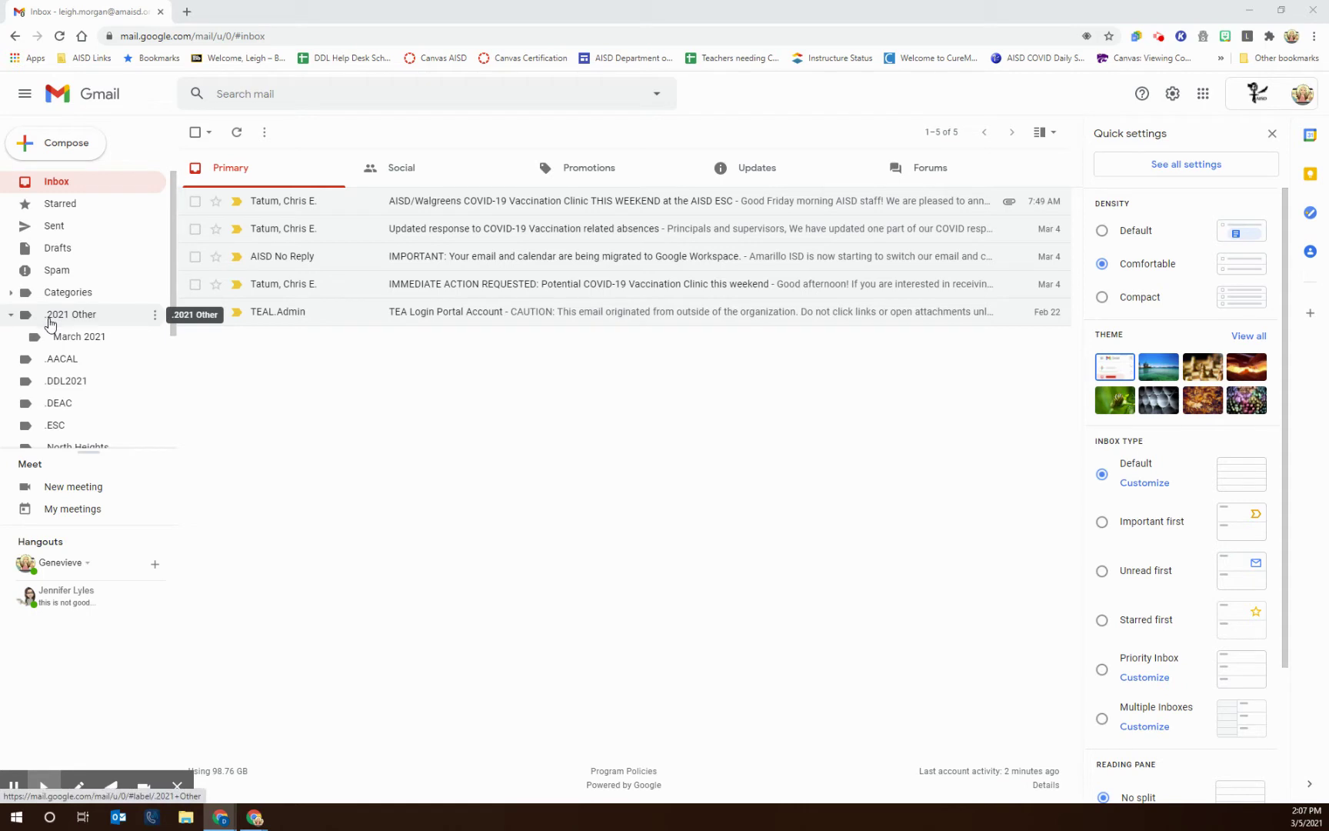
Expand the Migrated From Microsoft label, look through its nested labels, and collapse it again
{"action": "scroll", "coordinate": [50, 327], "scroll_direction": "down", "scroll_amount": 1}
{"action": "scroll", "coordinate": [51, 332], "scroll_direction": "down", "scroll_amount": 2}
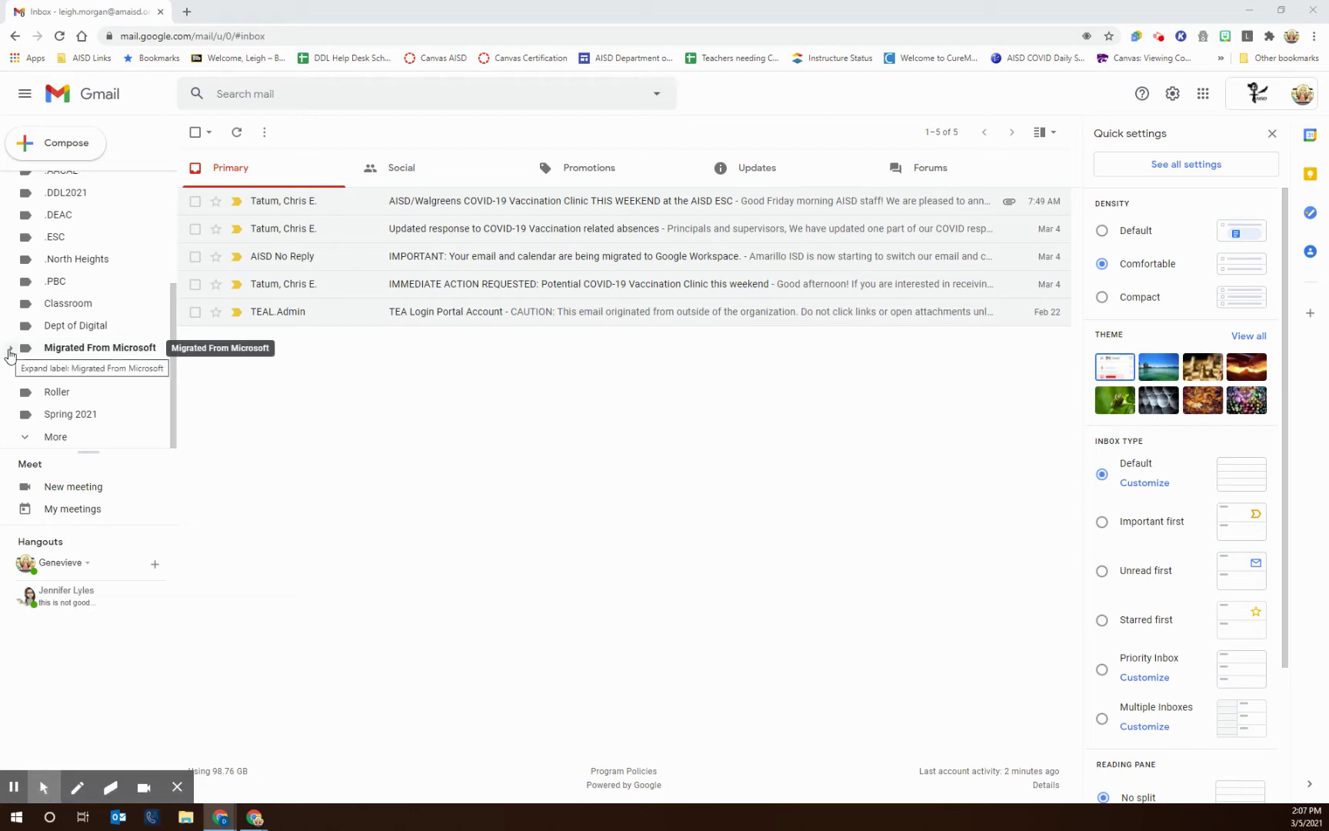
{"action": "left_click", "coordinate": [10, 351]}
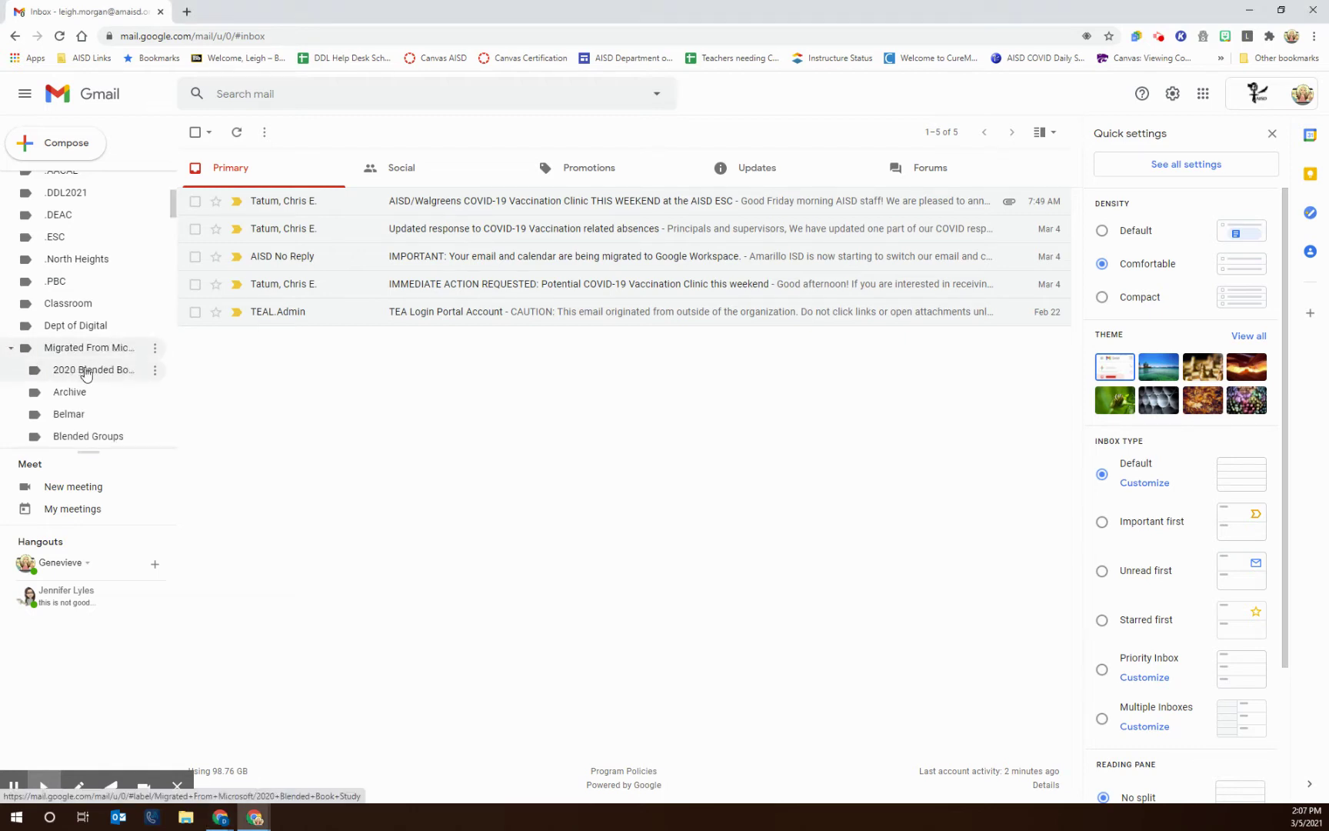
{"action": "scroll", "coordinate": [86, 374], "scroll_direction": "down", "scroll_amount": 3}
{"action": "scroll", "coordinate": [73, 399], "scroll_direction": "down", "scroll_amount": 1}
{"action": "scroll", "coordinate": [73, 394], "scroll_direction": "up", "scroll_amount": 2}
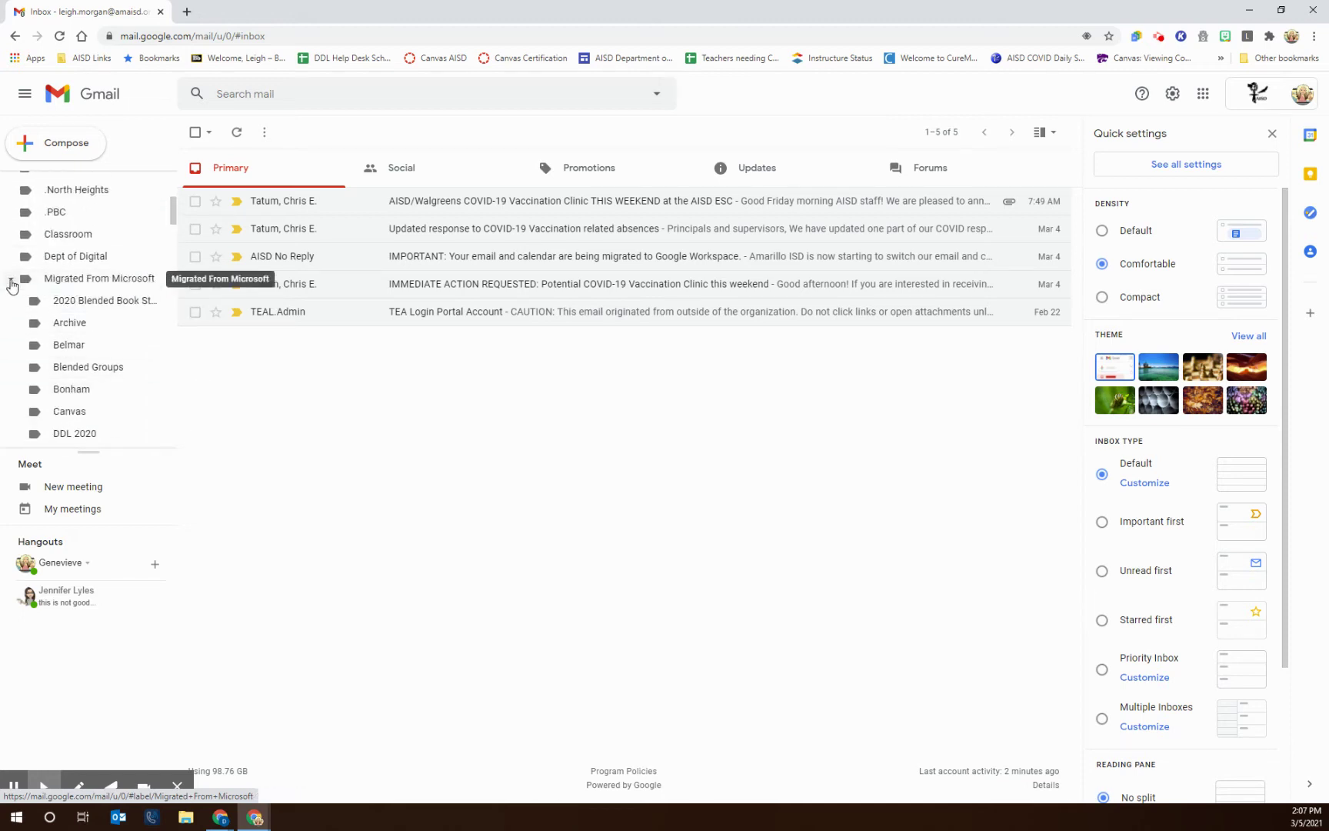
{"action": "scroll", "coordinate": [80, 335], "scroll_direction": "down", "scroll_amount": 3}
{"action": "scroll", "coordinate": [82, 338], "scroll_direction": "down", "scroll_amount": 4}
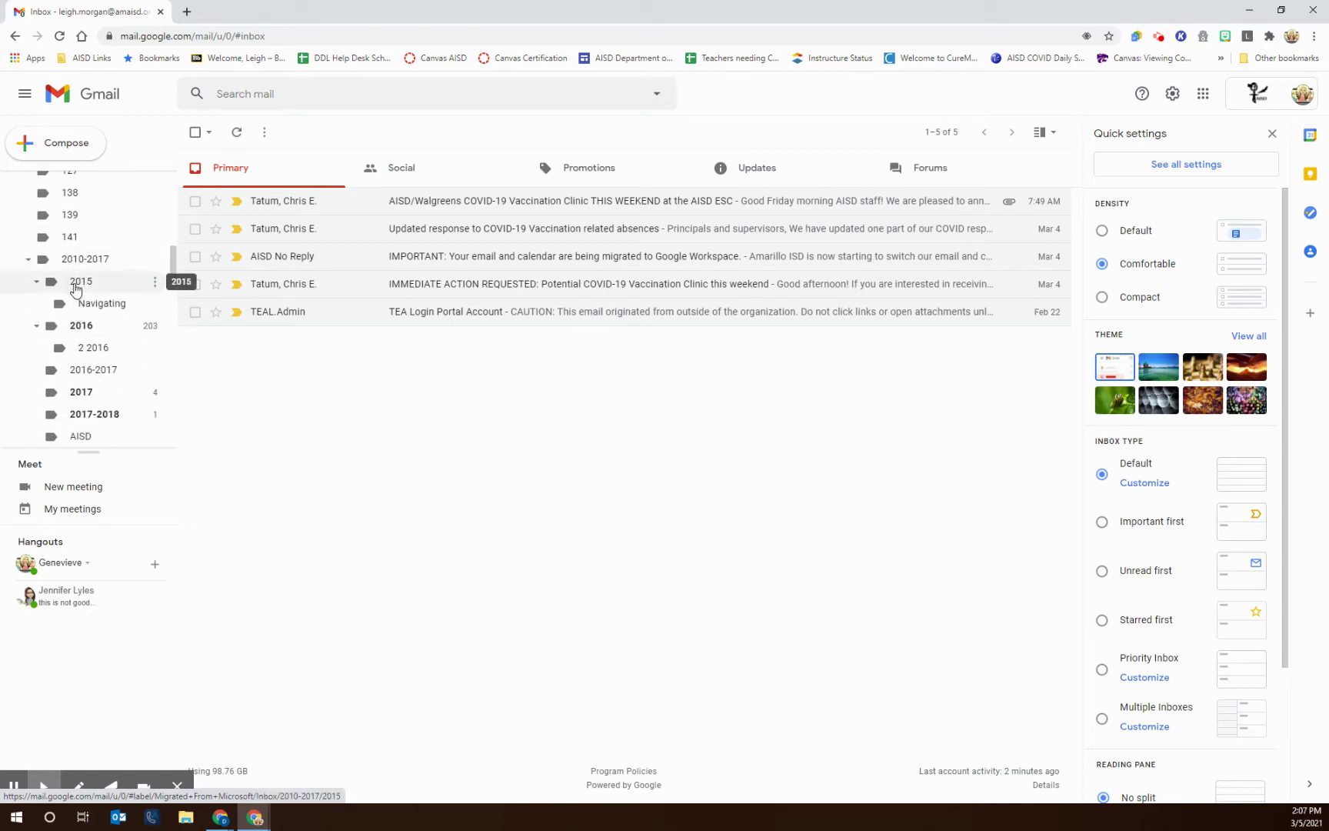
{"action": "scroll", "coordinate": [76, 288], "scroll_direction": "down", "scroll_amount": 2}
{"action": "scroll", "coordinate": [77, 315], "scroll_direction": "up", "scroll_amount": 7}
{"action": "scroll", "coordinate": [75, 319], "scroll_direction": "up", "scroll_amount": 2}
{"action": "left_click", "coordinate": [13, 352]}
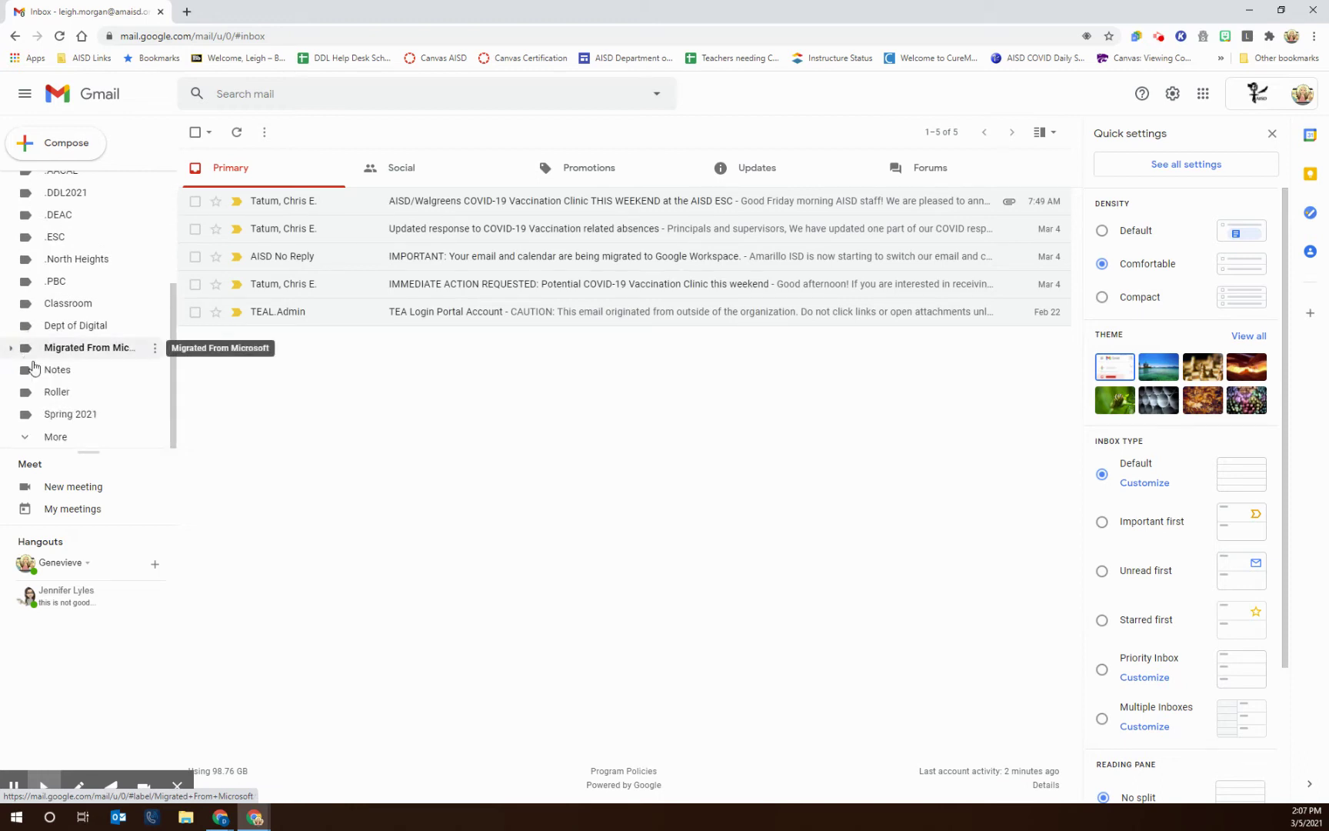
Create a new label named April 2021 nested under the .2021 Other label
{"action": "left_click", "coordinate": [64, 444]}
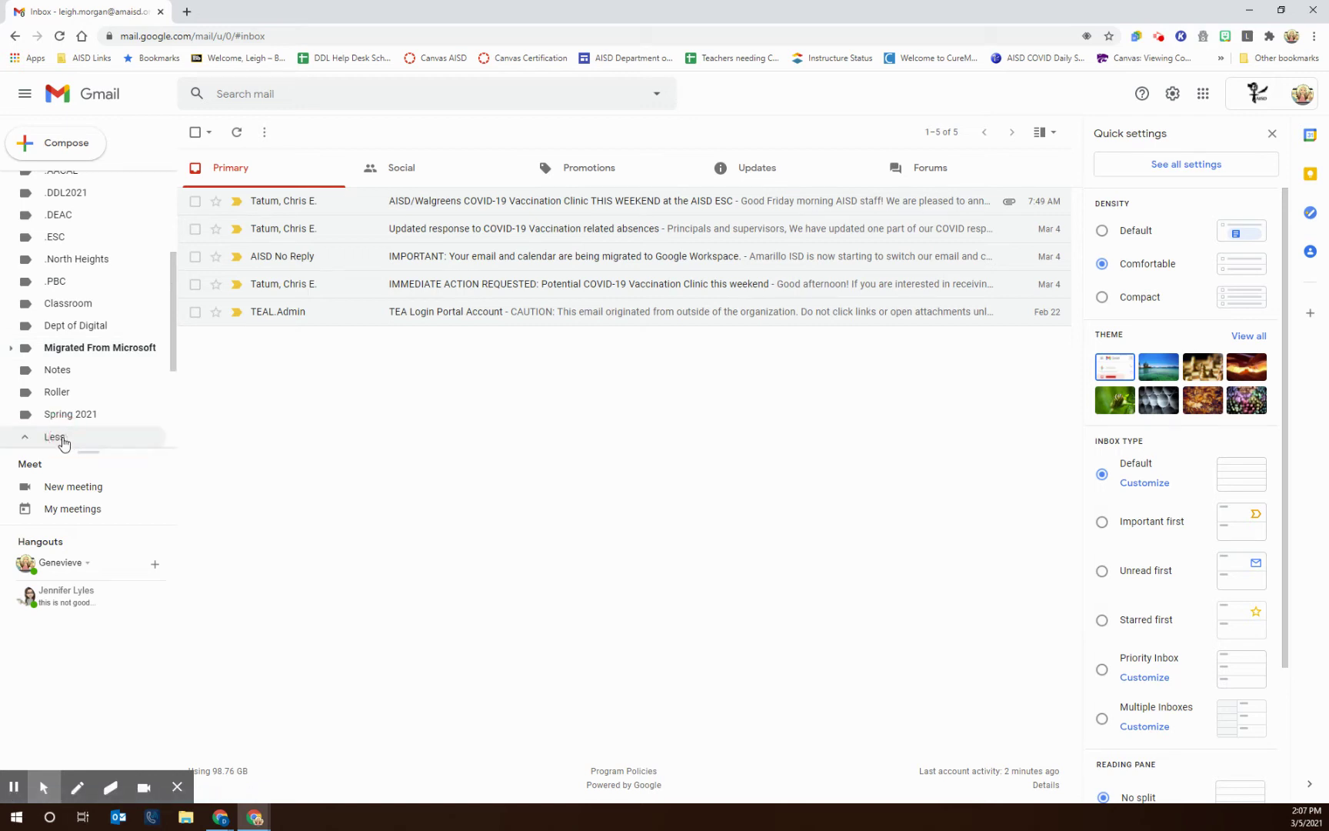
{"action": "scroll", "coordinate": [74, 363], "scroll_direction": "down", "scroll_amount": 1}
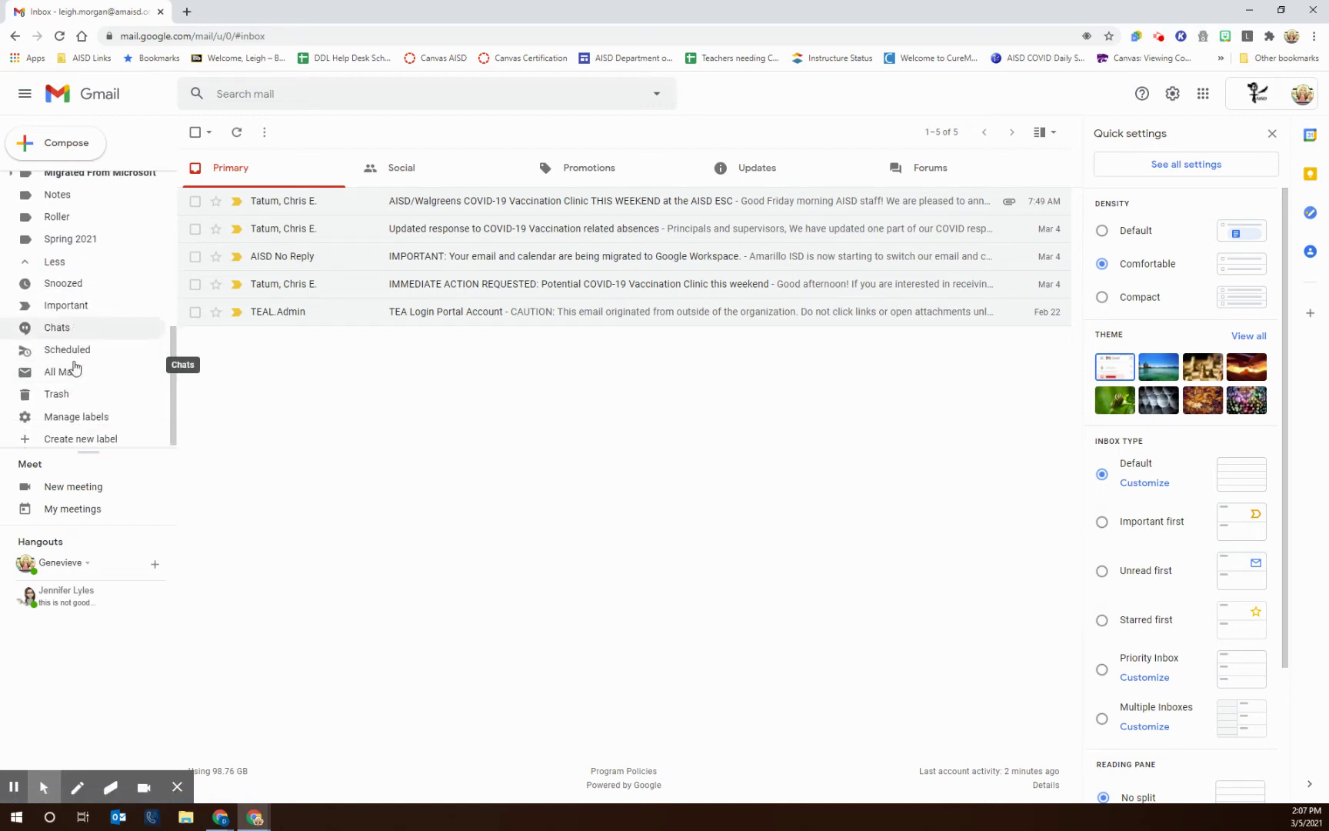
{"action": "left_click", "coordinate": [68, 439]}
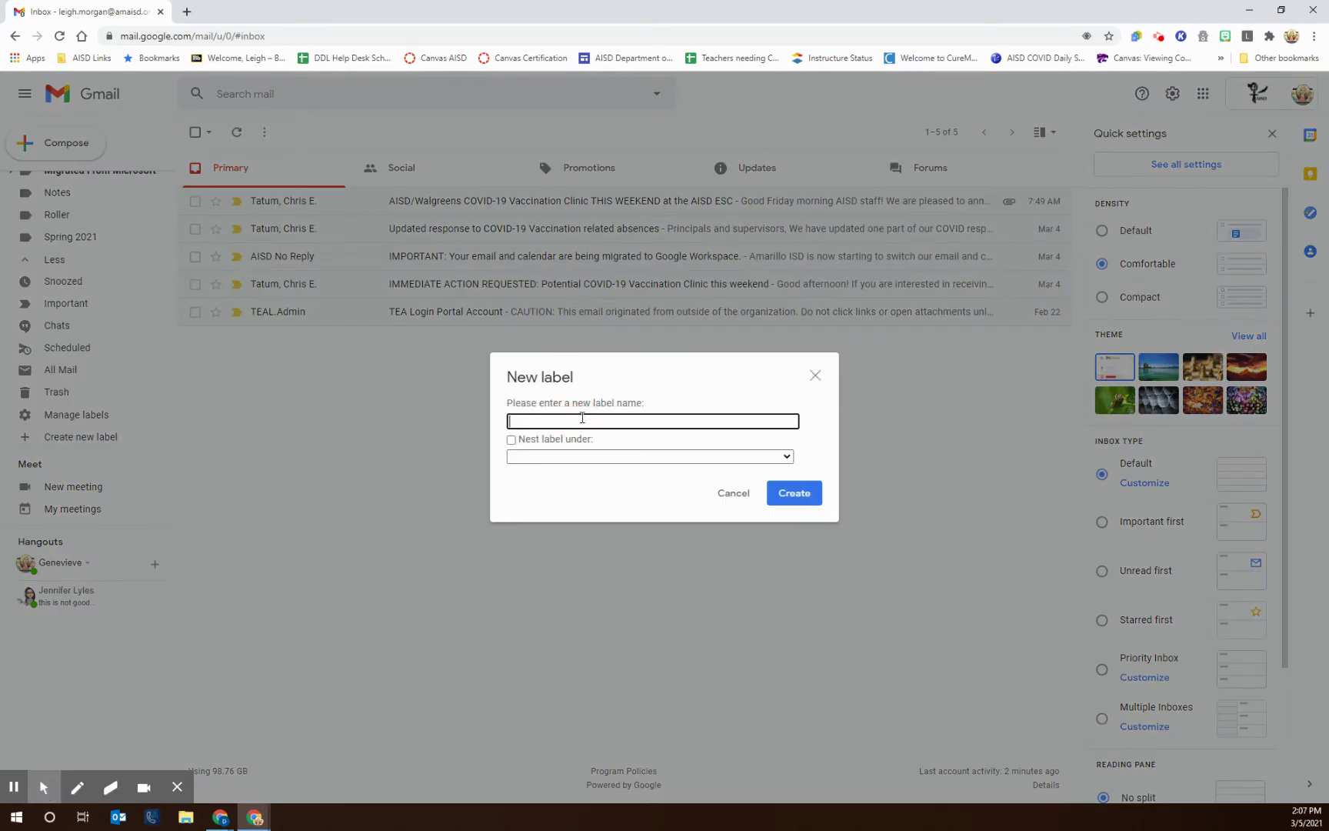
{"action": "type", "text": "April 2020"}
{"action": "key", "text": "BackSpace"}
{"action": "type", "text": "1"}
{"action": "left_click", "coordinate": [512, 442]}
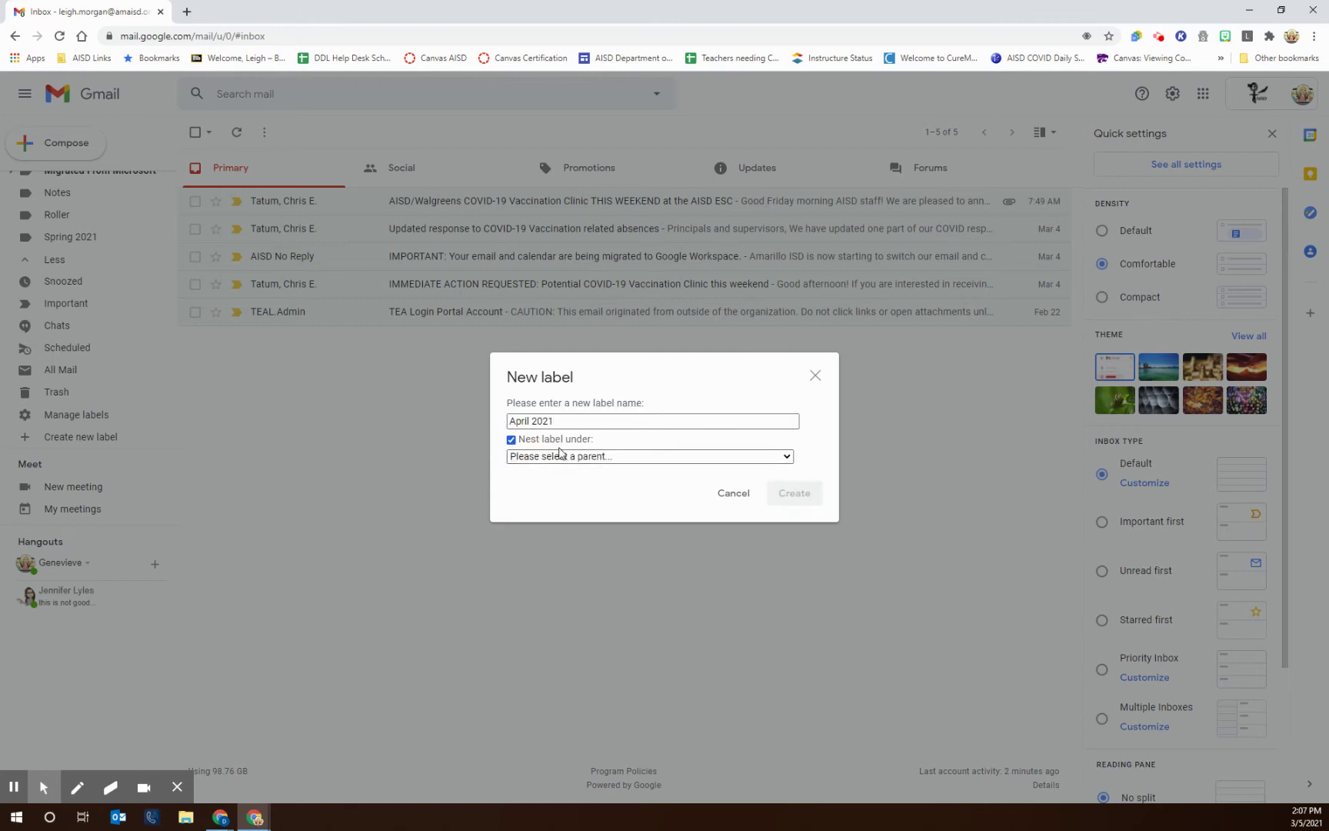
{"action": "left_click", "coordinate": [571, 458]}
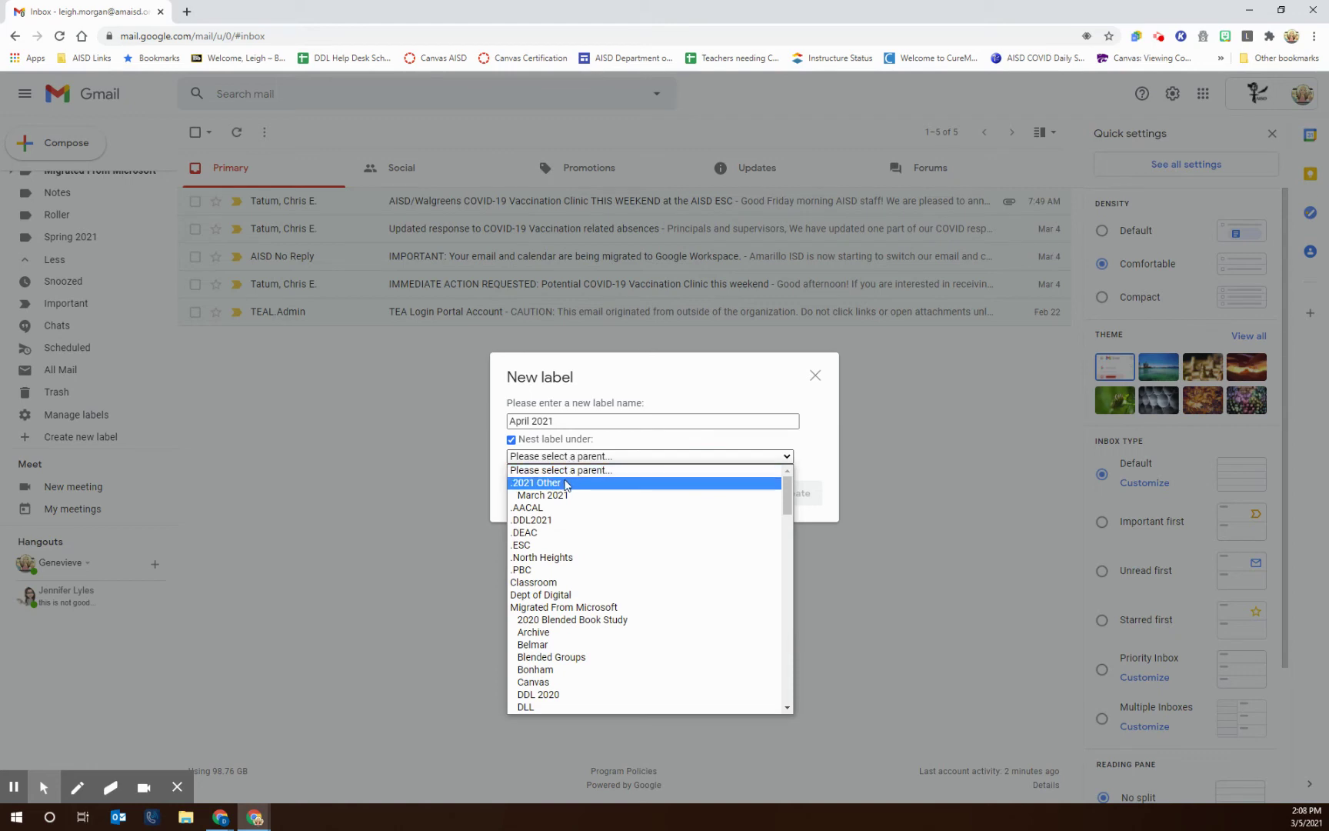
{"action": "left_click", "coordinate": [566, 483]}
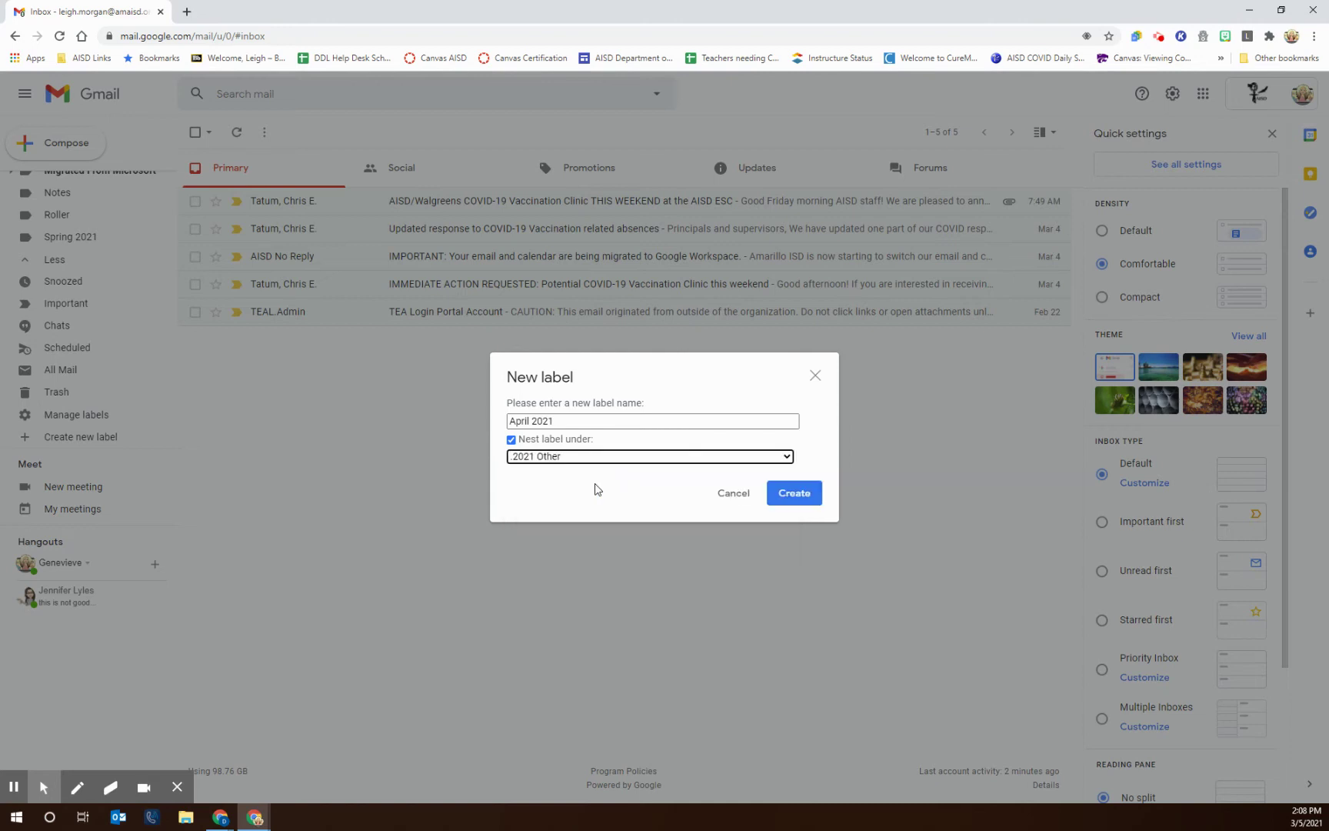
{"action": "left_click", "coordinate": [803, 498]}
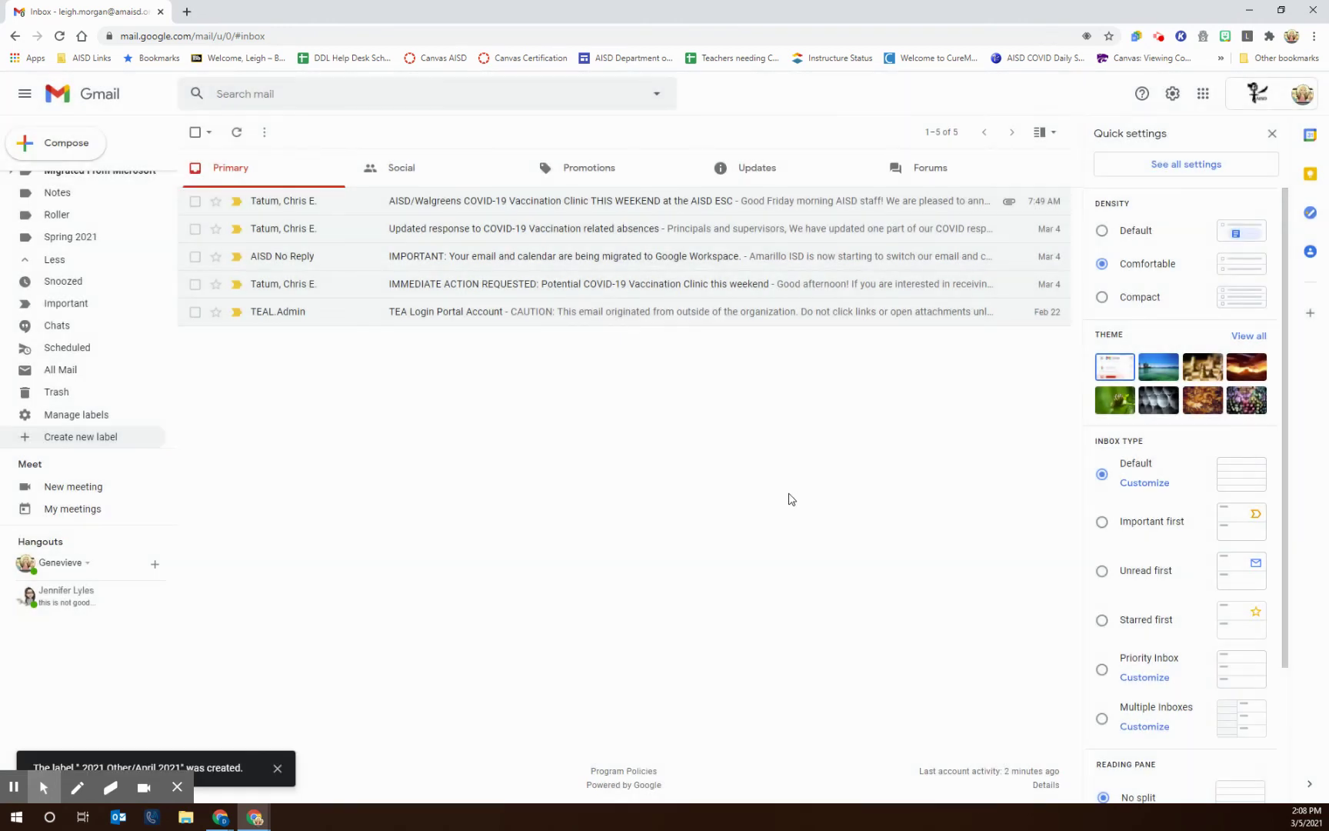
{"action": "scroll", "coordinate": [56, 387], "scroll_direction": "up", "scroll_amount": 10}
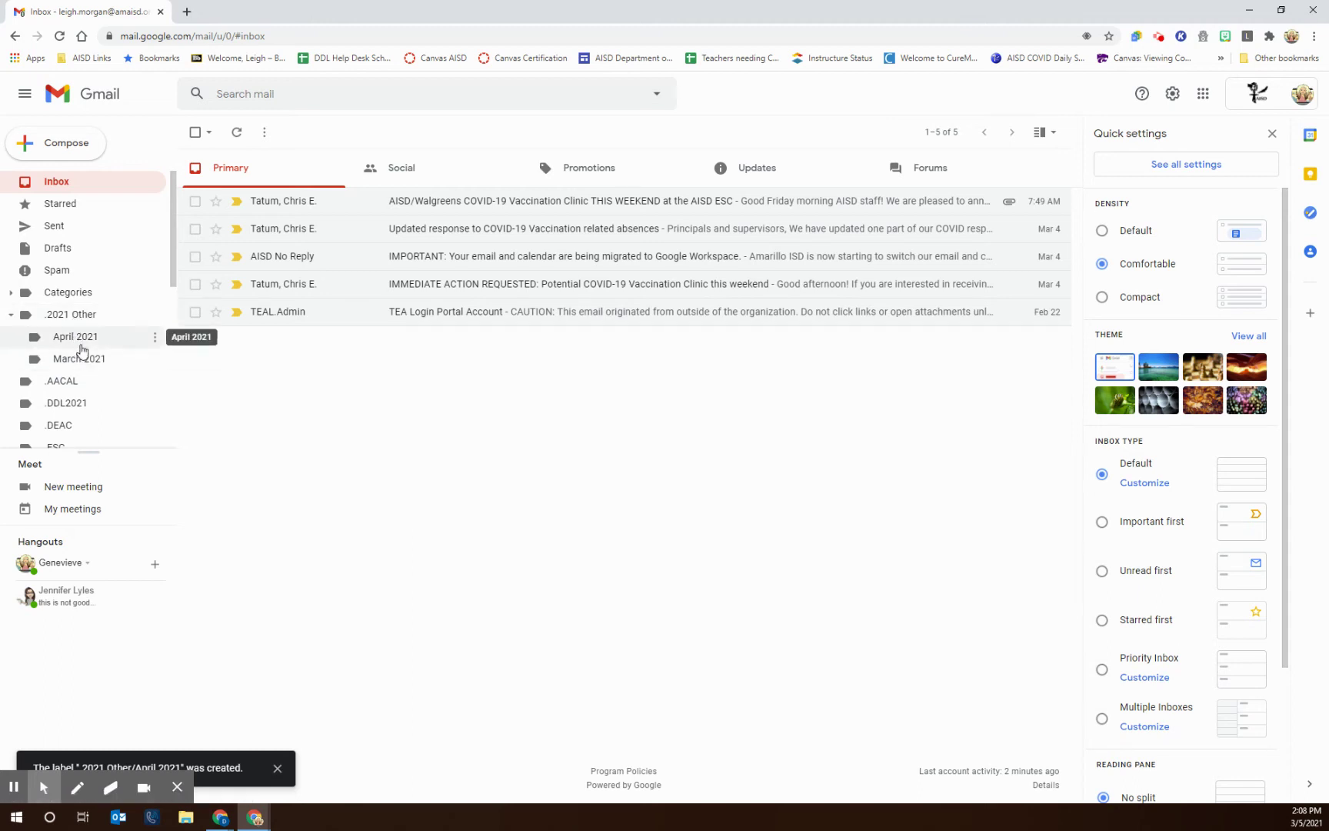
Open the label management settings and review the show, hide, remove and edit options for the system, category and custom labels
{"action": "scroll", "coordinate": [82, 350], "scroll_direction": "down", "scroll_amount": 10}
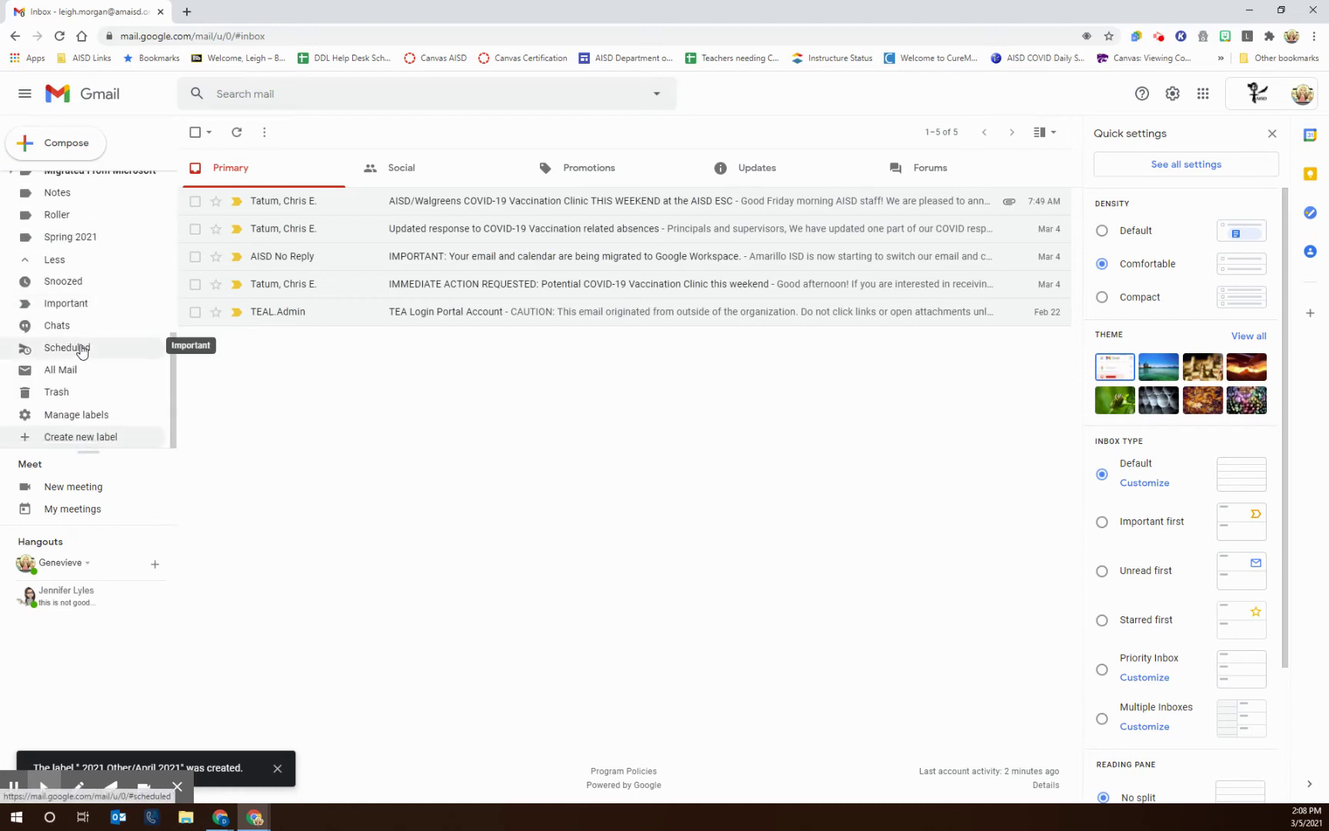
{"action": "left_click", "coordinate": [79, 416]}
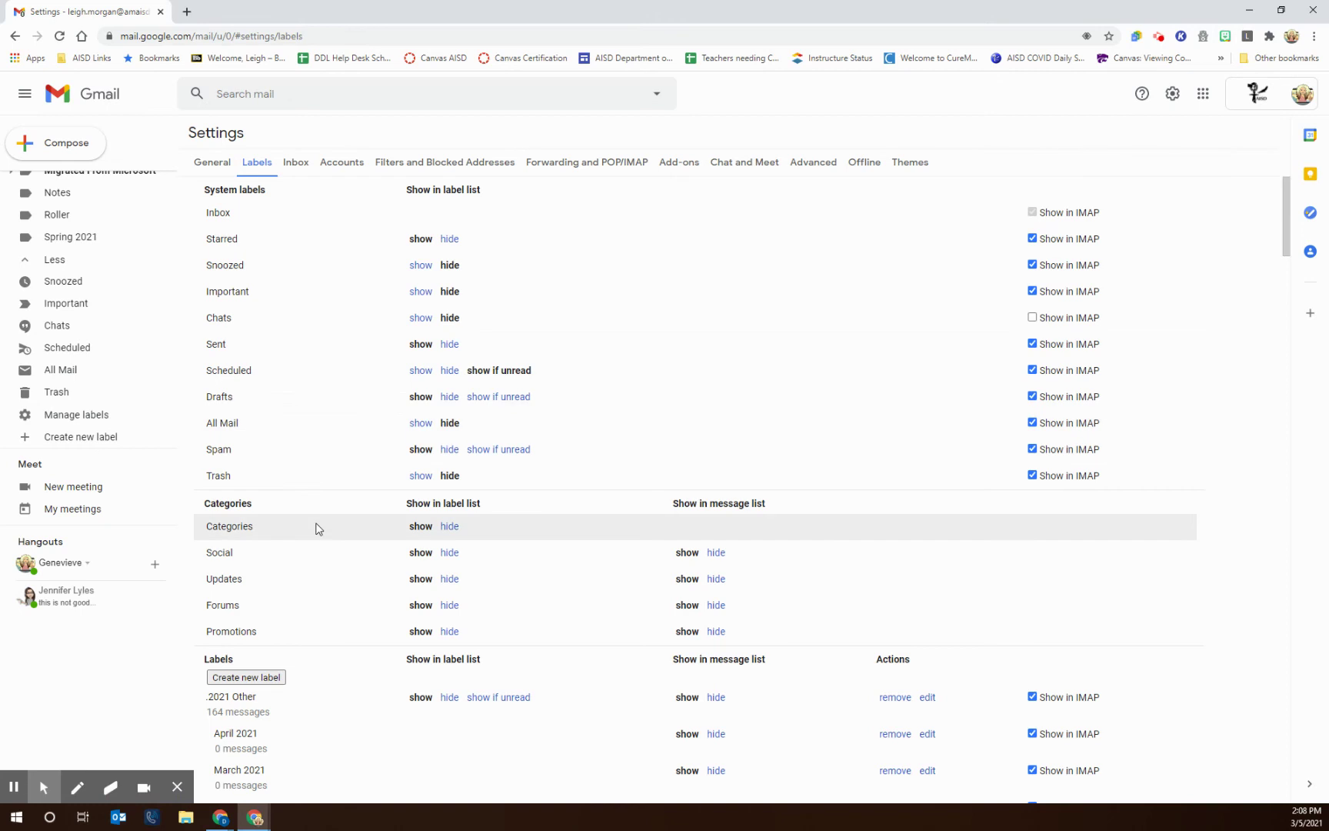
{"action": "scroll", "coordinate": [315, 528], "scroll_direction": "down", "scroll_amount": 3}
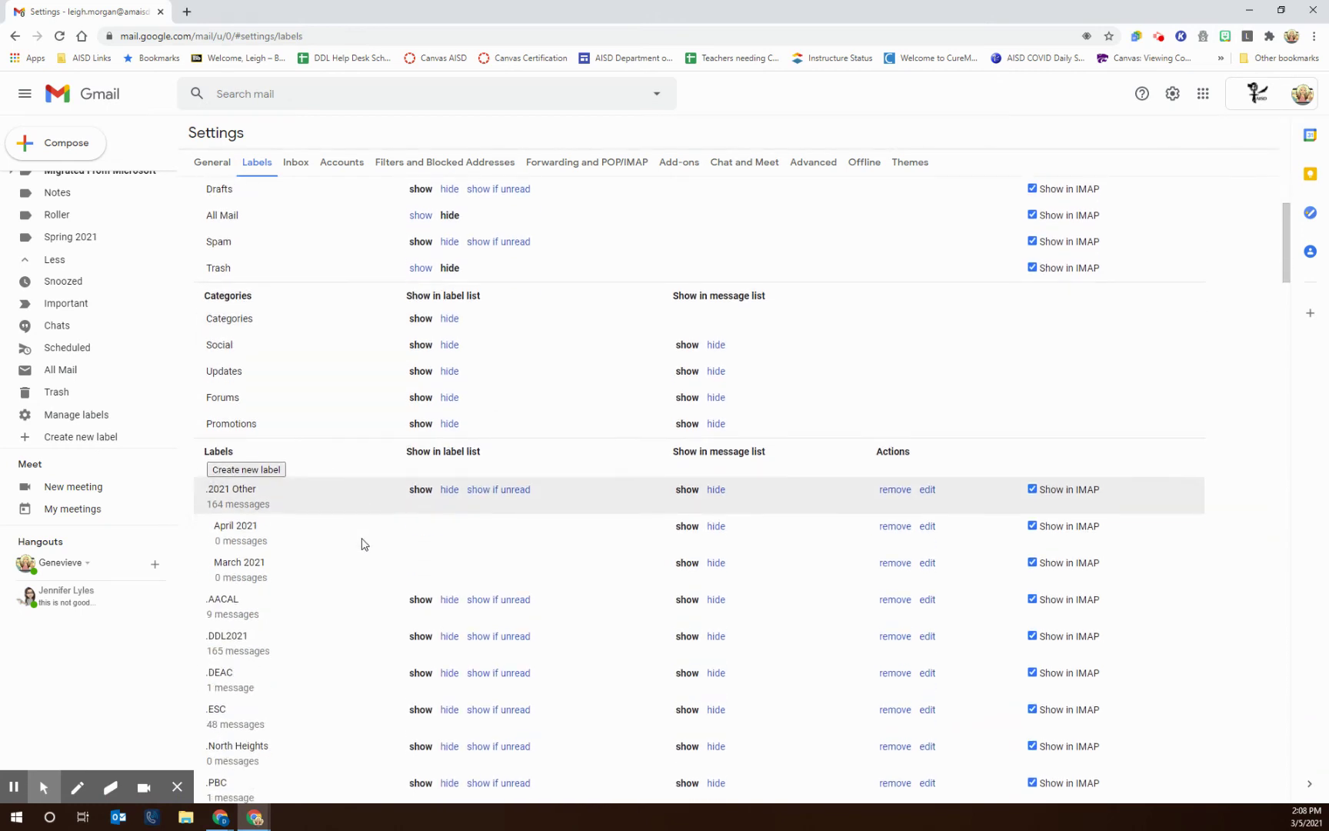
{"action": "scroll", "coordinate": [366, 535], "scroll_direction": "down", "scroll_amount": 2}
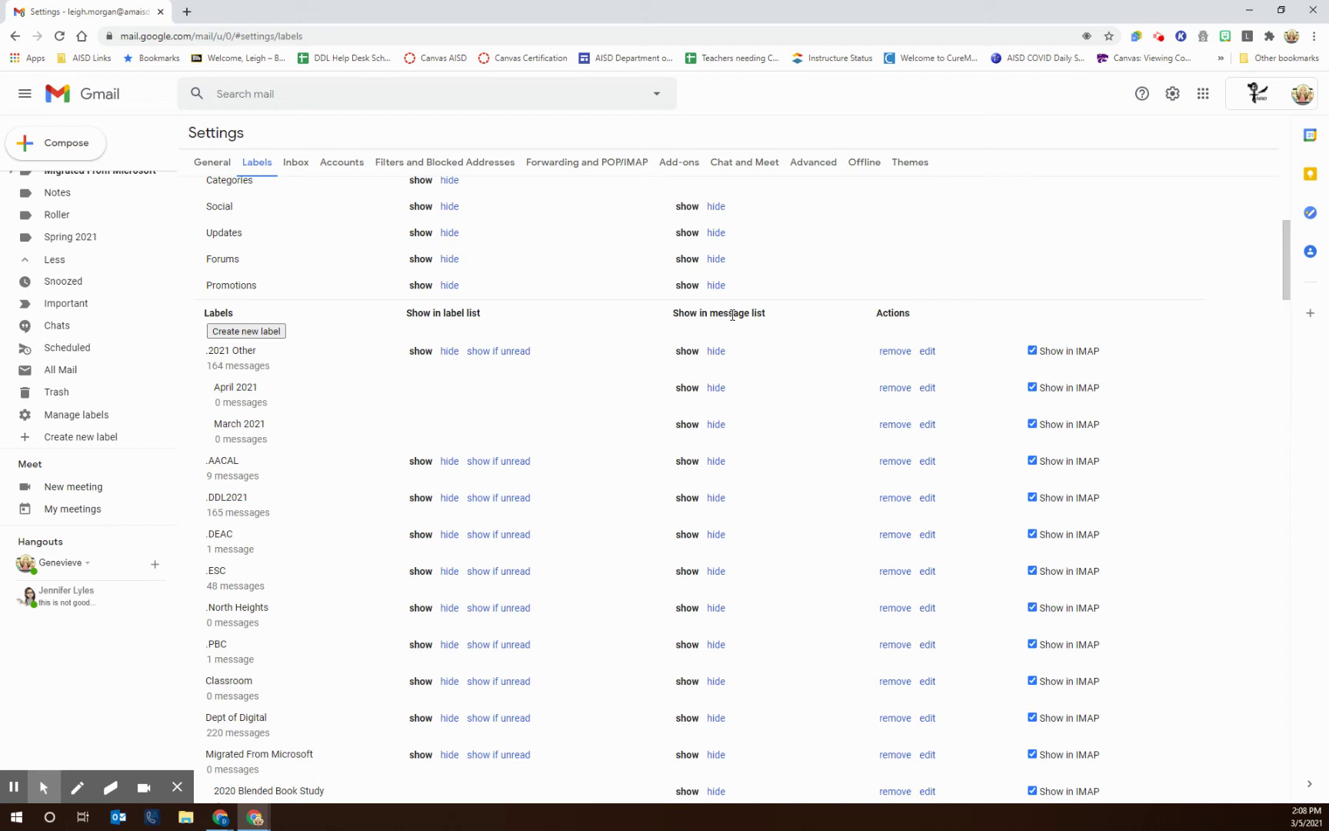
{"action": "scroll", "coordinate": [395, 628], "scroll_direction": "down", "scroll_amount": 3}
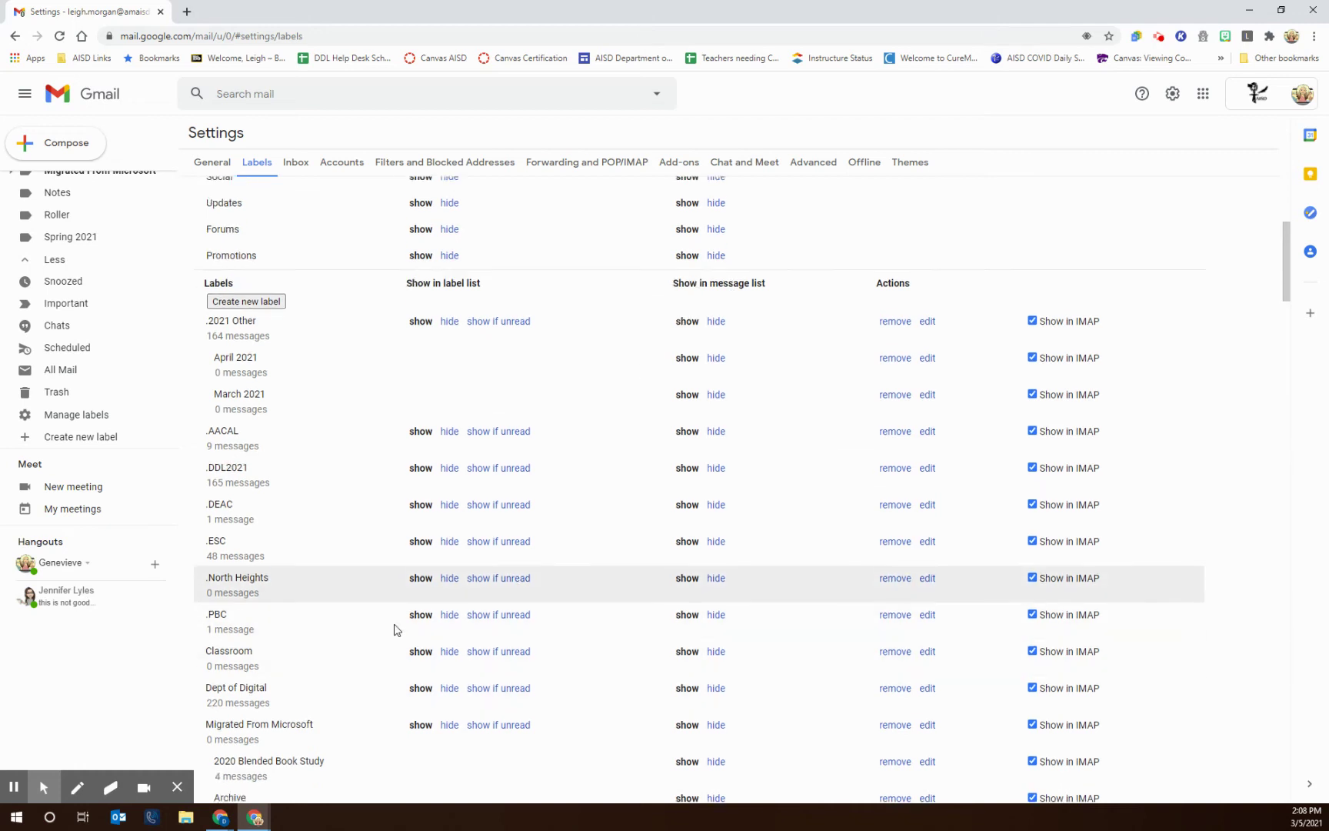
{"action": "scroll", "coordinate": [394, 629], "scroll_direction": "down", "scroll_amount": 6}
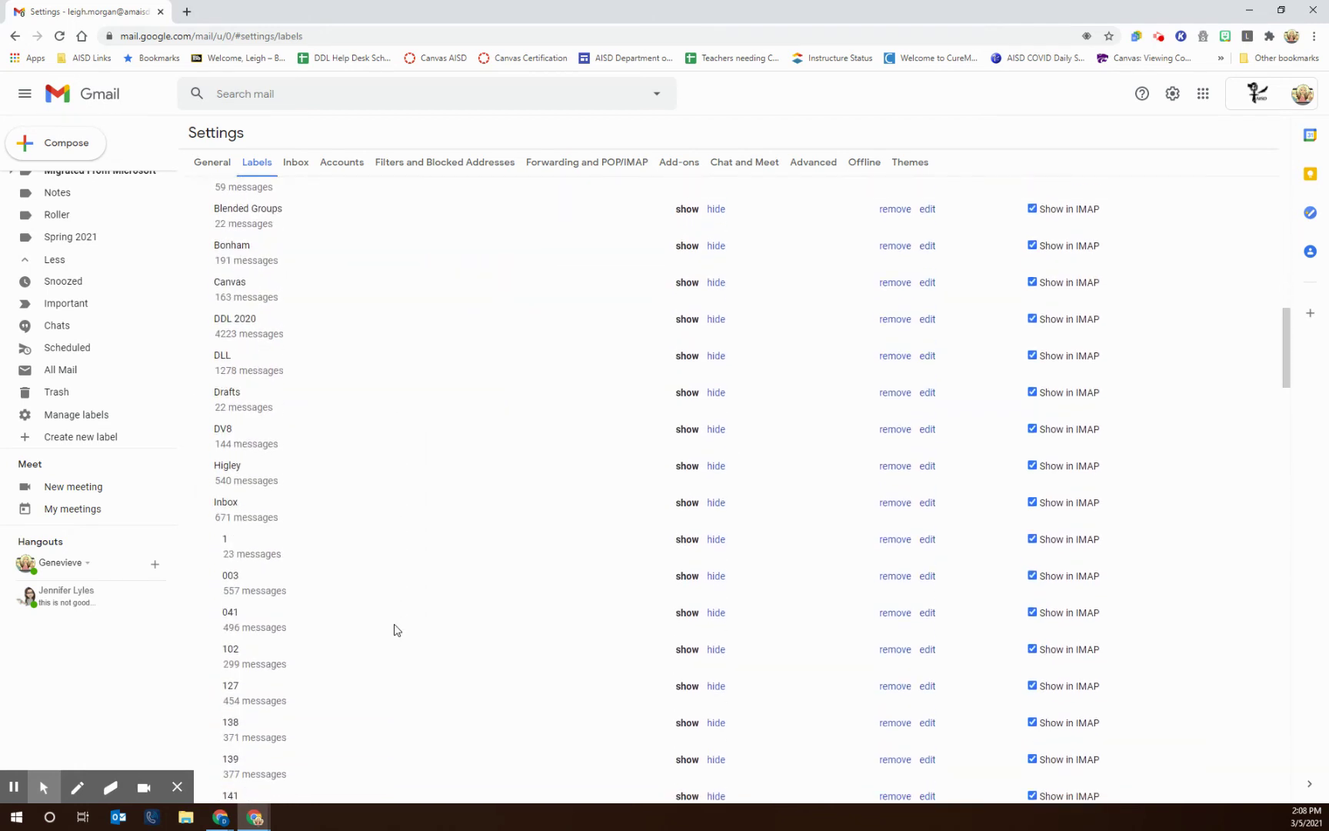
{"action": "scroll", "coordinate": [395, 629], "scroll_direction": "down", "scroll_amount": 5}
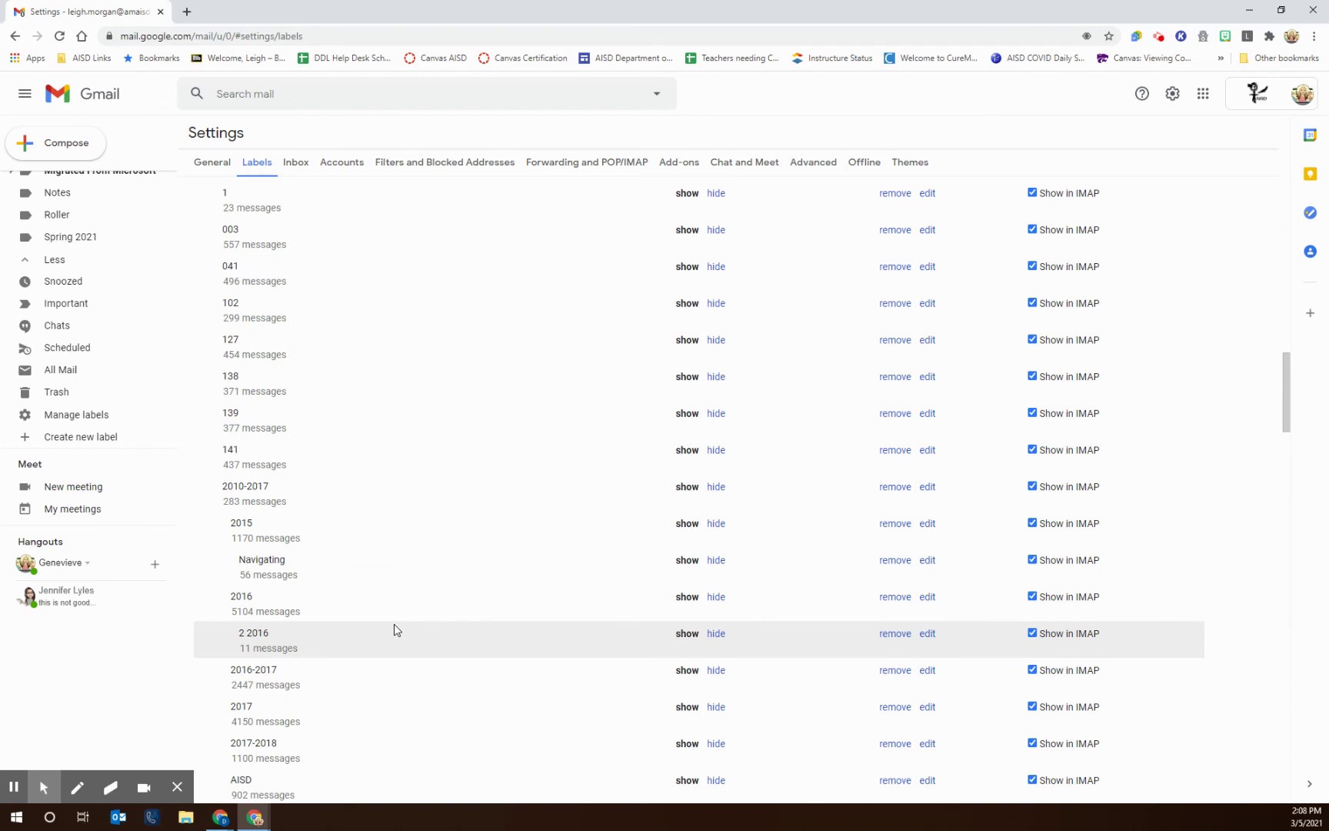
{"action": "scroll", "coordinate": [393, 627], "scroll_direction": "down", "scroll_amount": 2}
{"action": "scroll", "coordinate": [394, 626], "scroll_direction": "up", "scroll_amount": 8}
{"action": "scroll", "coordinate": [393, 621], "scroll_direction": "up", "scroll_amount": 3}
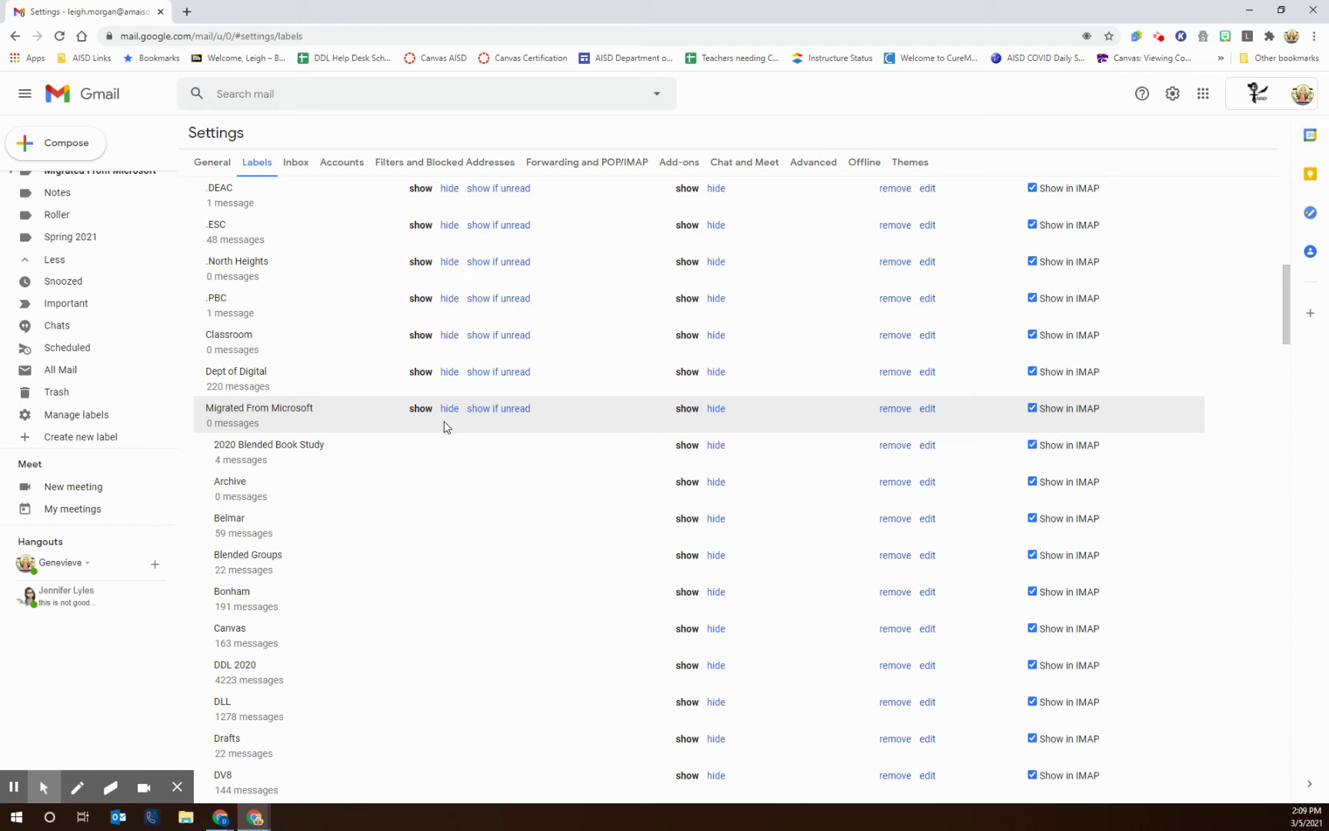
Return to the inbox and move the "Updated response to COVID-19 Vaccination related absences" email to the .ESC label
{"action": "scroll", "coordinate": [31, 427], "scroll_direction": "up", "scroll_amount": 5}
{"action": "scroll", "coordinate": [31, 427], "scroll_direction": "up", "scroll_amount": 1}
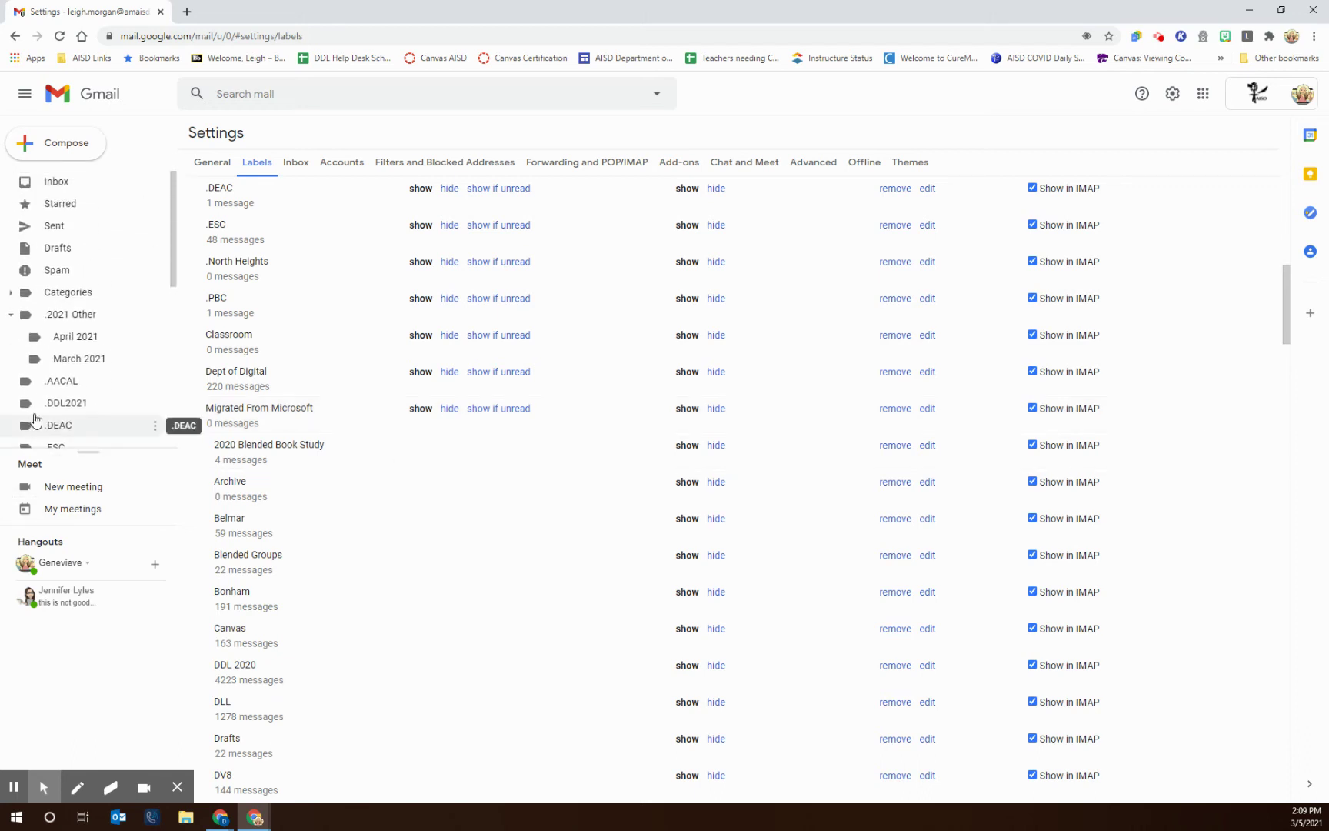
{"action": "left_click", "coordinate": [83, 190]}
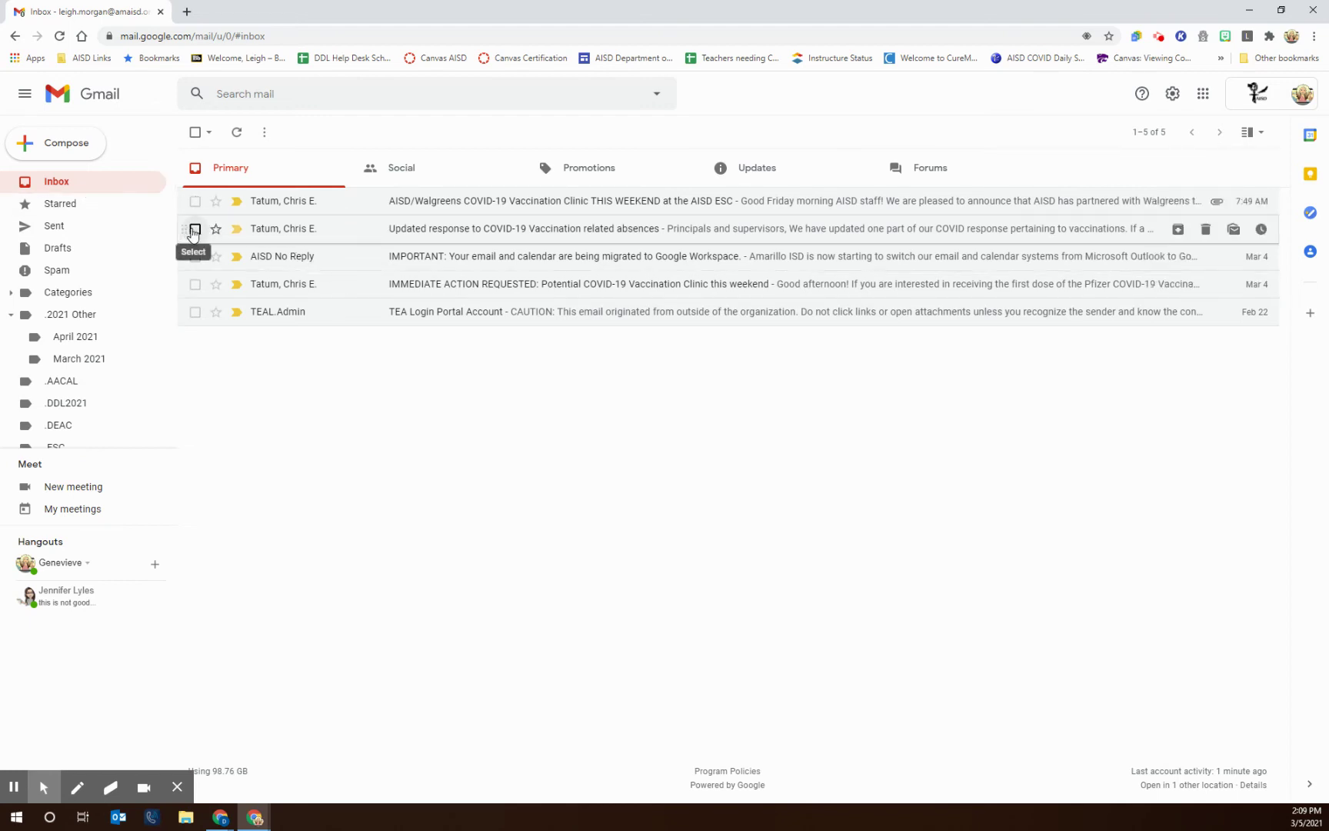
{"action": "left_click", "coordinate": [195, 229]}
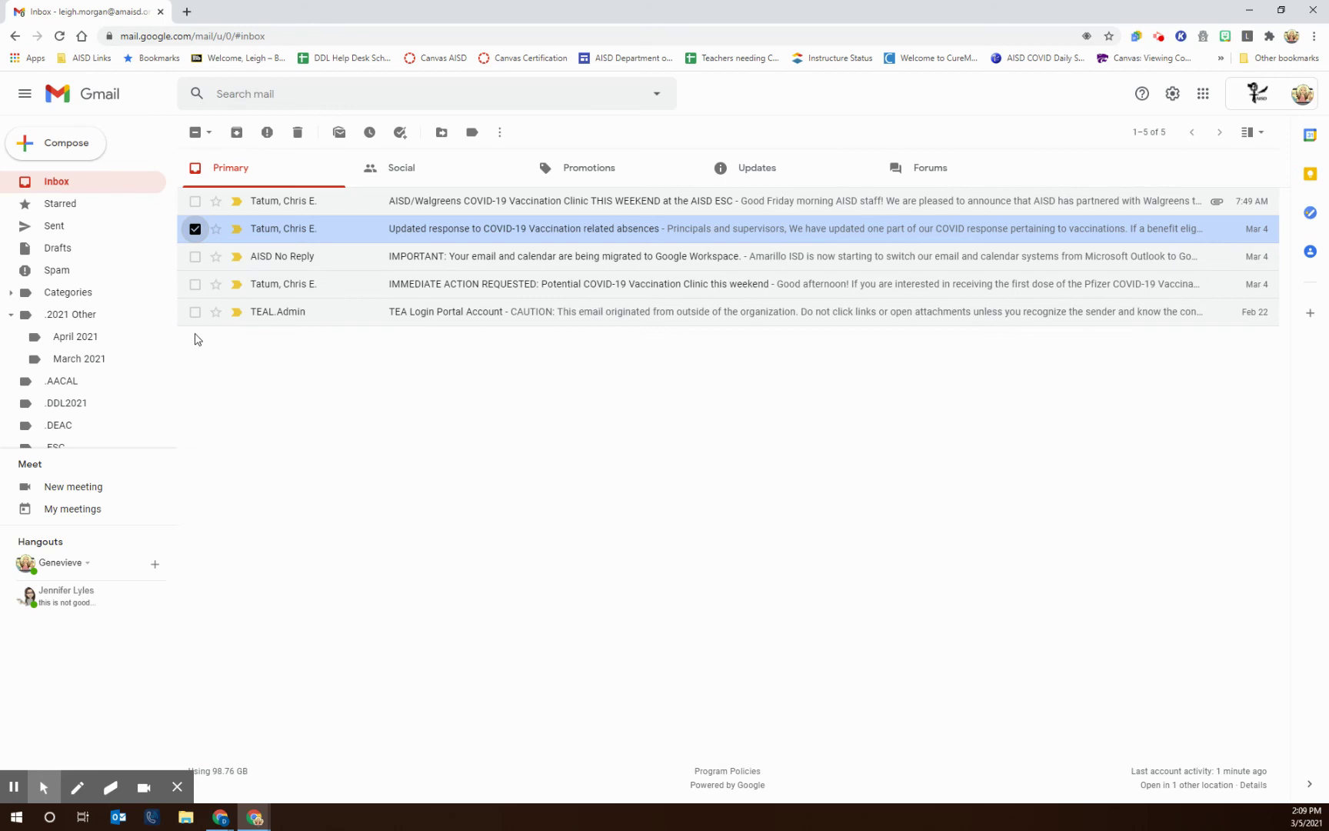
{"action": "left_click", "coordinate": [441, 134]}
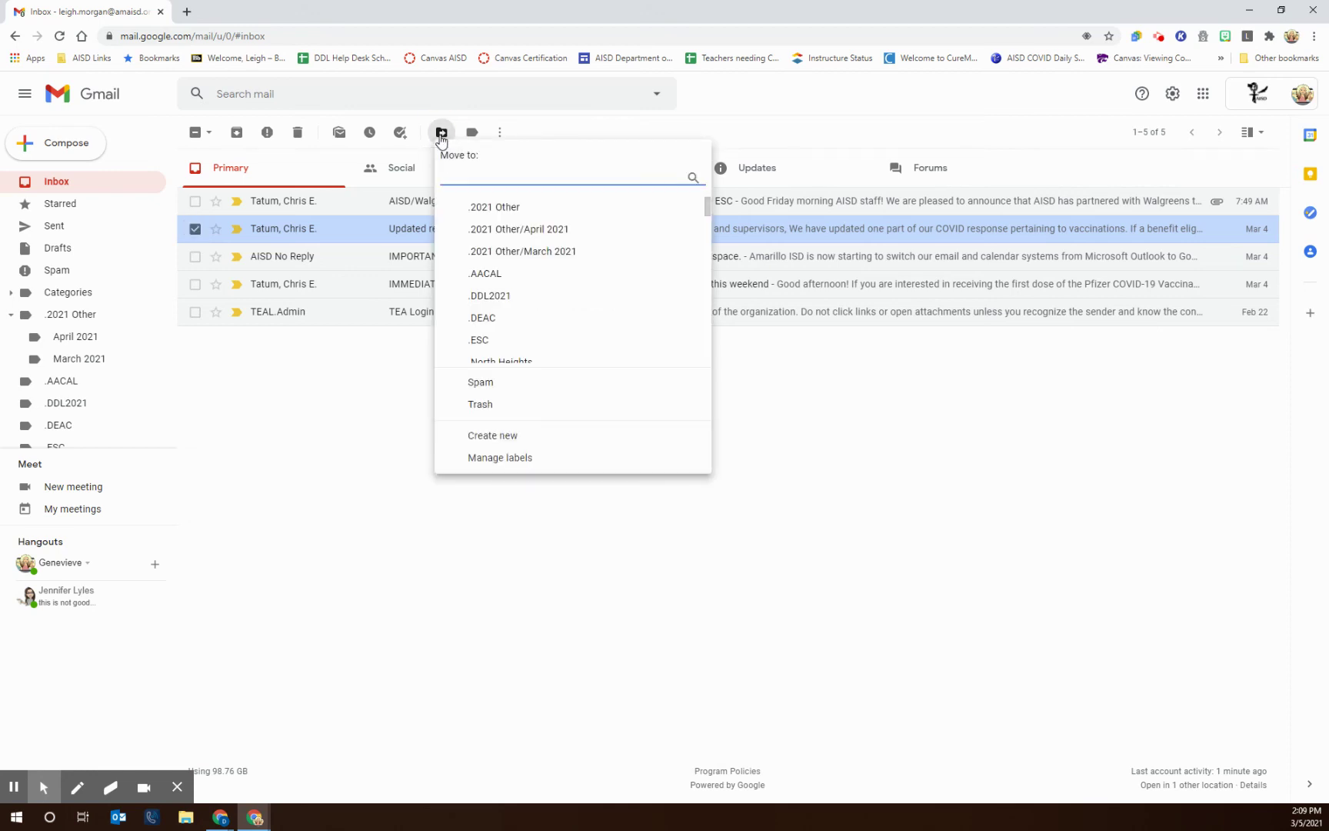
{"action": "scroll", "coordinate": [477, 276], "scroll_direction": "down", "scroll_amount": 2}
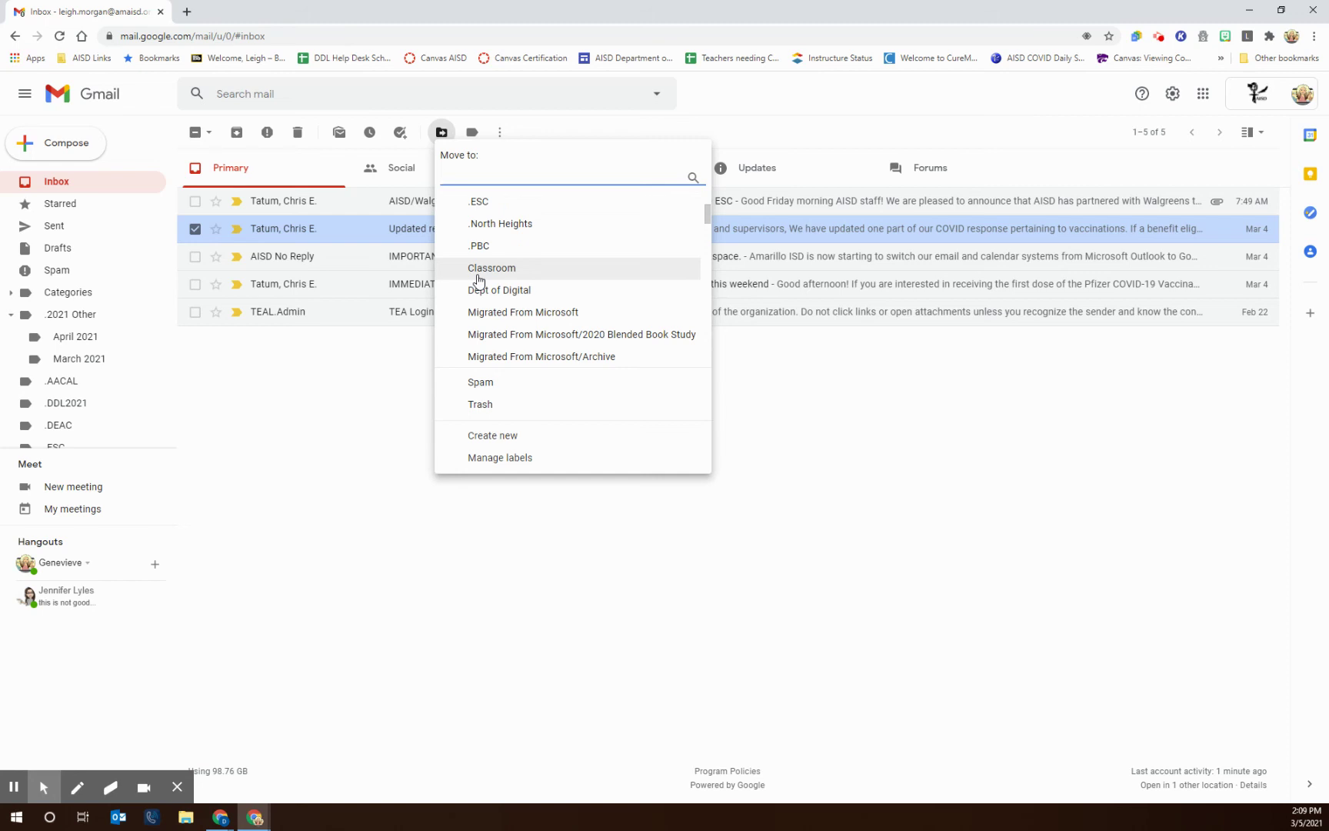
{"action": "left_click", "coordinate": [477, 203]}
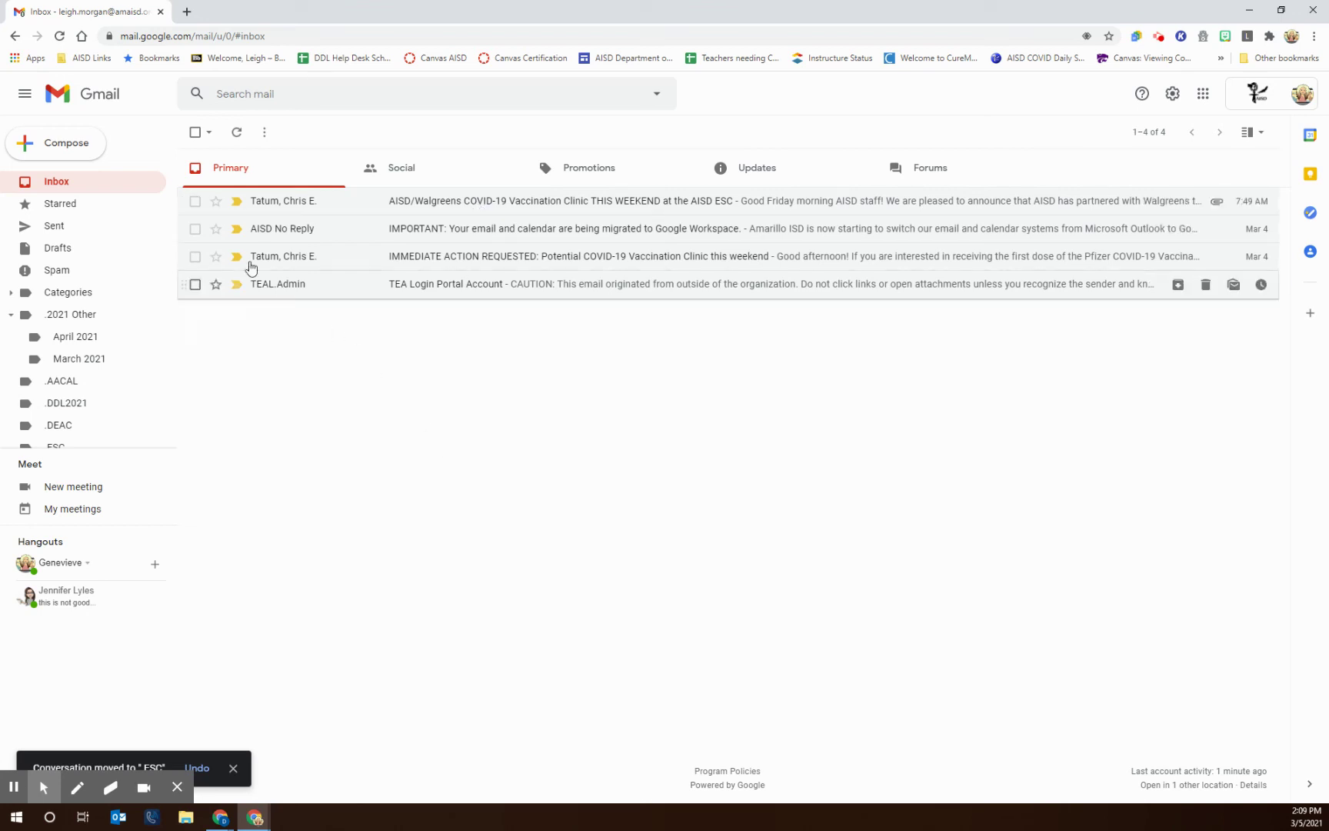
Apply the .ESC label to the "IMMEDIATE ACTION REQUESTED: Potential COVID-19 Vaccination Clinic this weekend" email, keeping it in the inbox
{"action": "left_click", "coordinate": [195, 257]}
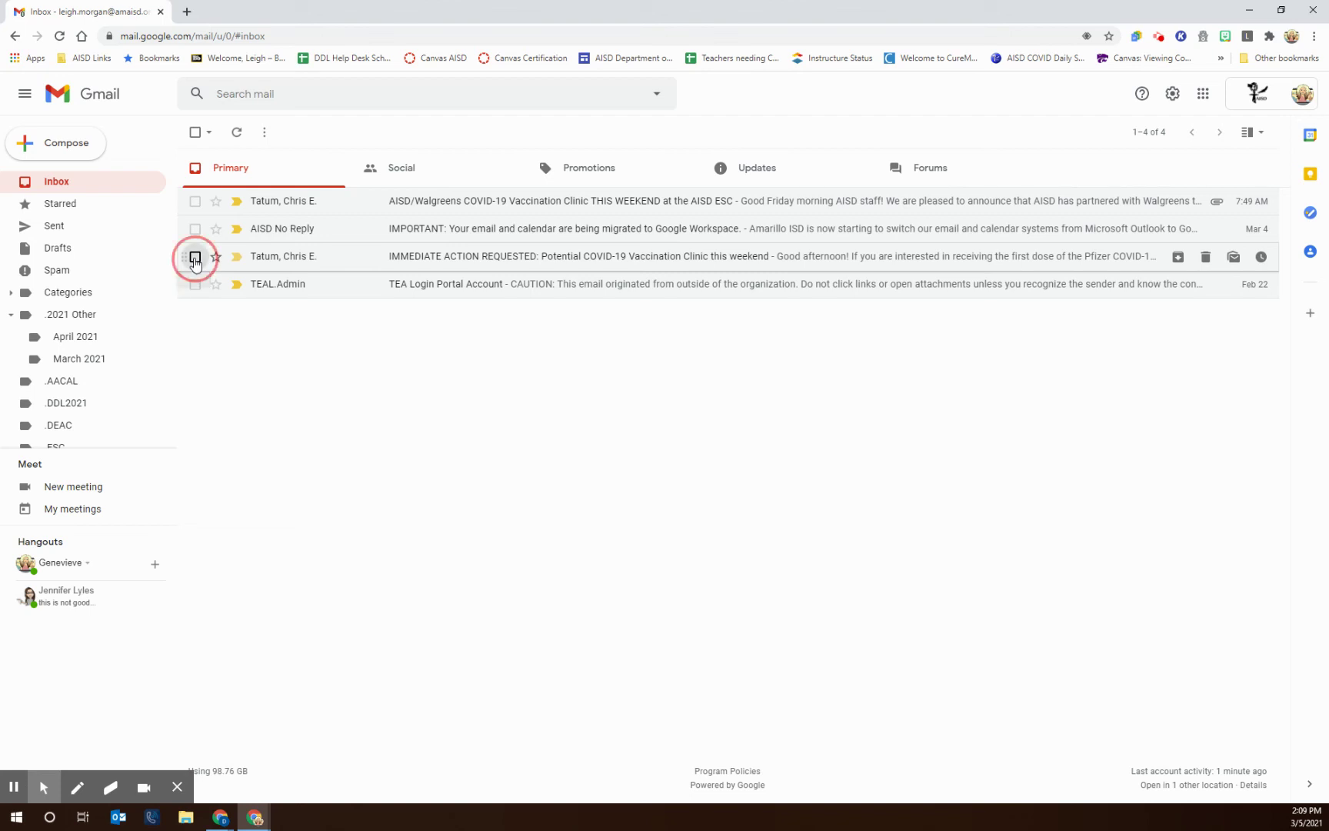
{"action": "mouse_move", "coordinate": [295, 267]}
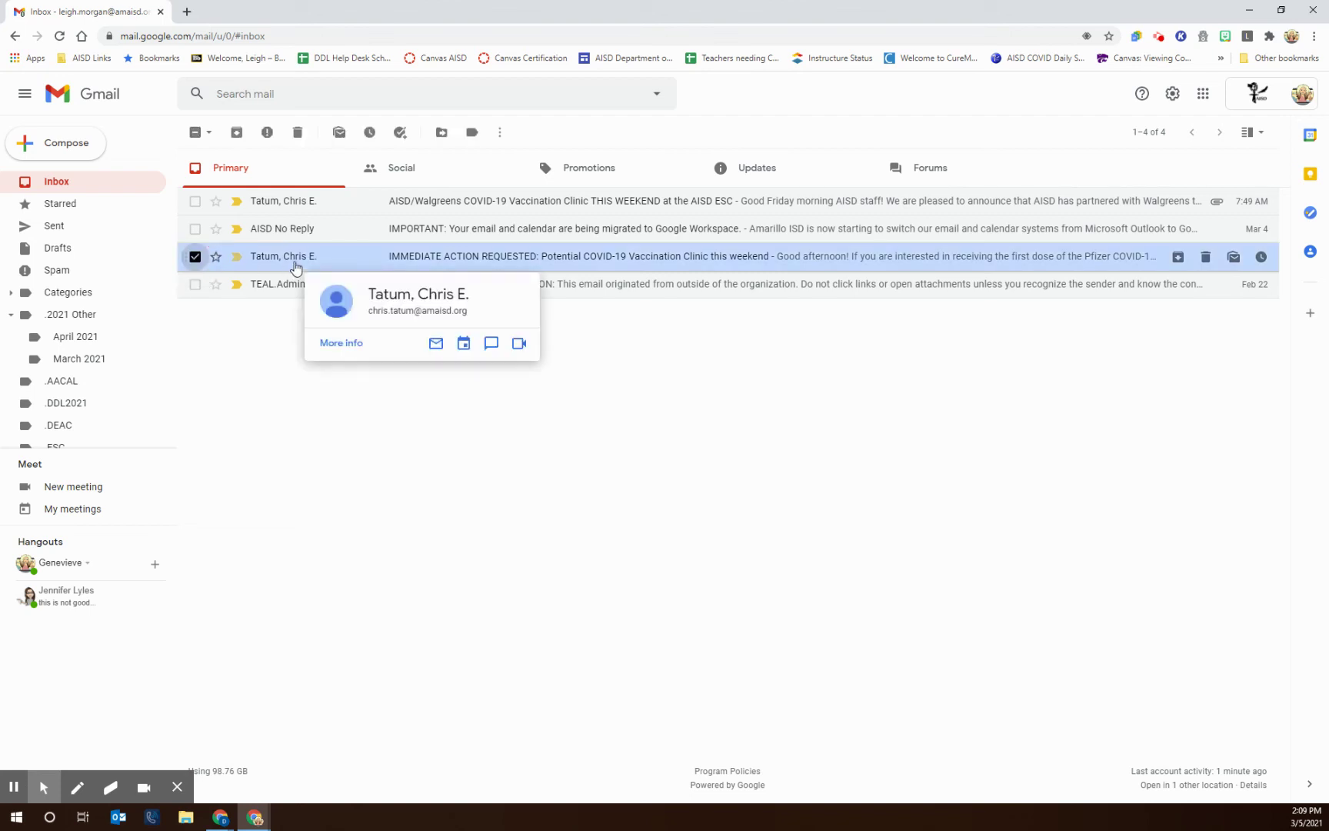
{"action": "left_click", "coordinate": [470, 135]}
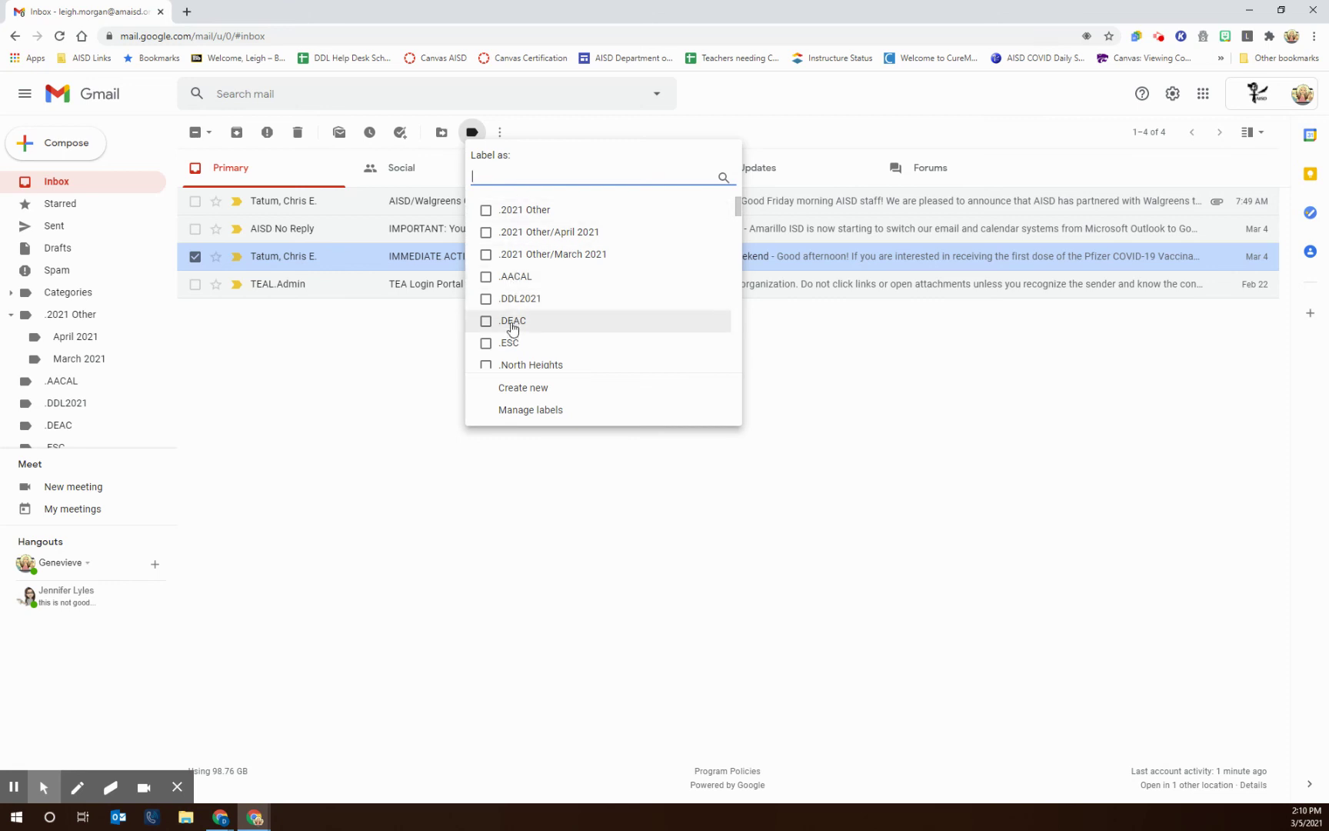
{"action": "left_click", "coordinate": [485, 343]}
{"action": "left_click", "coordinate": [508, 388]}
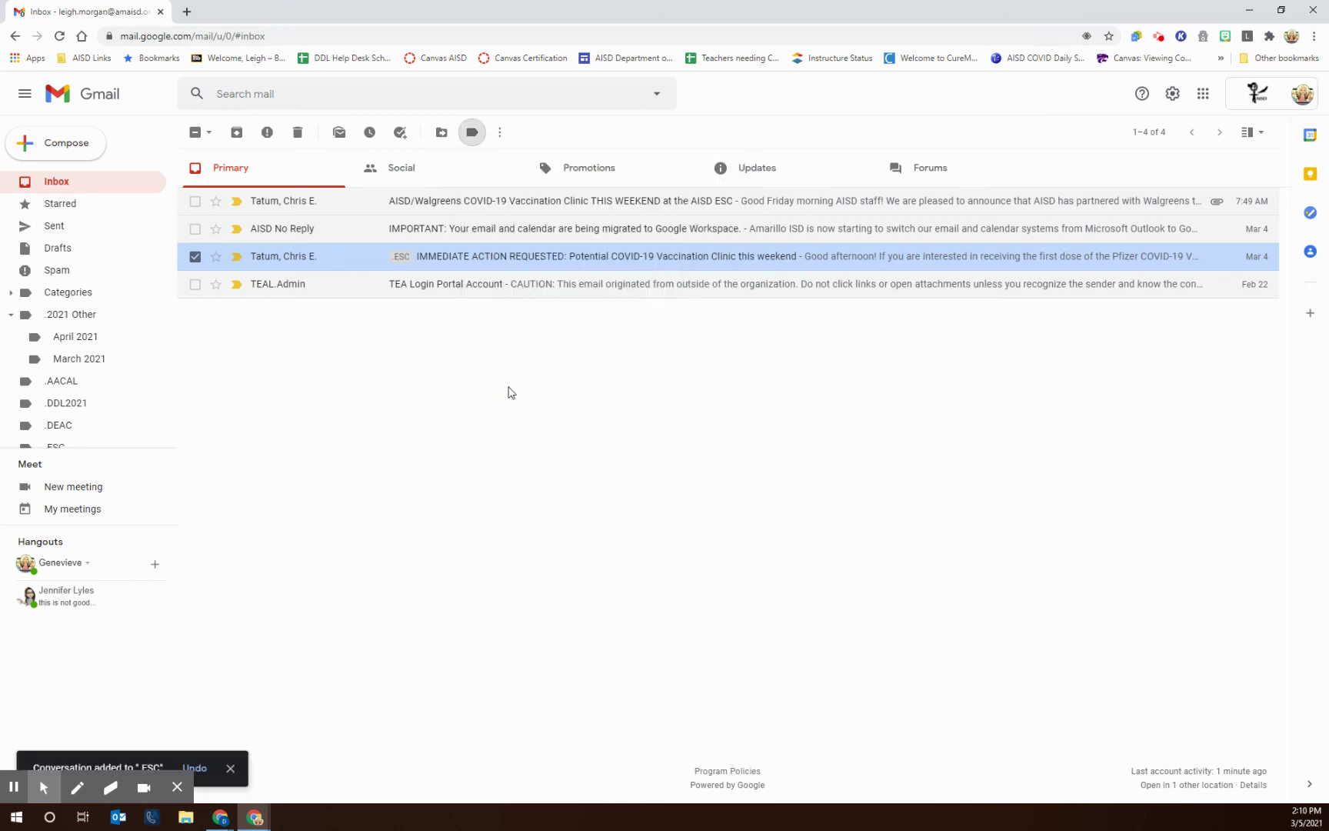
{"action": "left_click", "coordinate": [539, 355]}
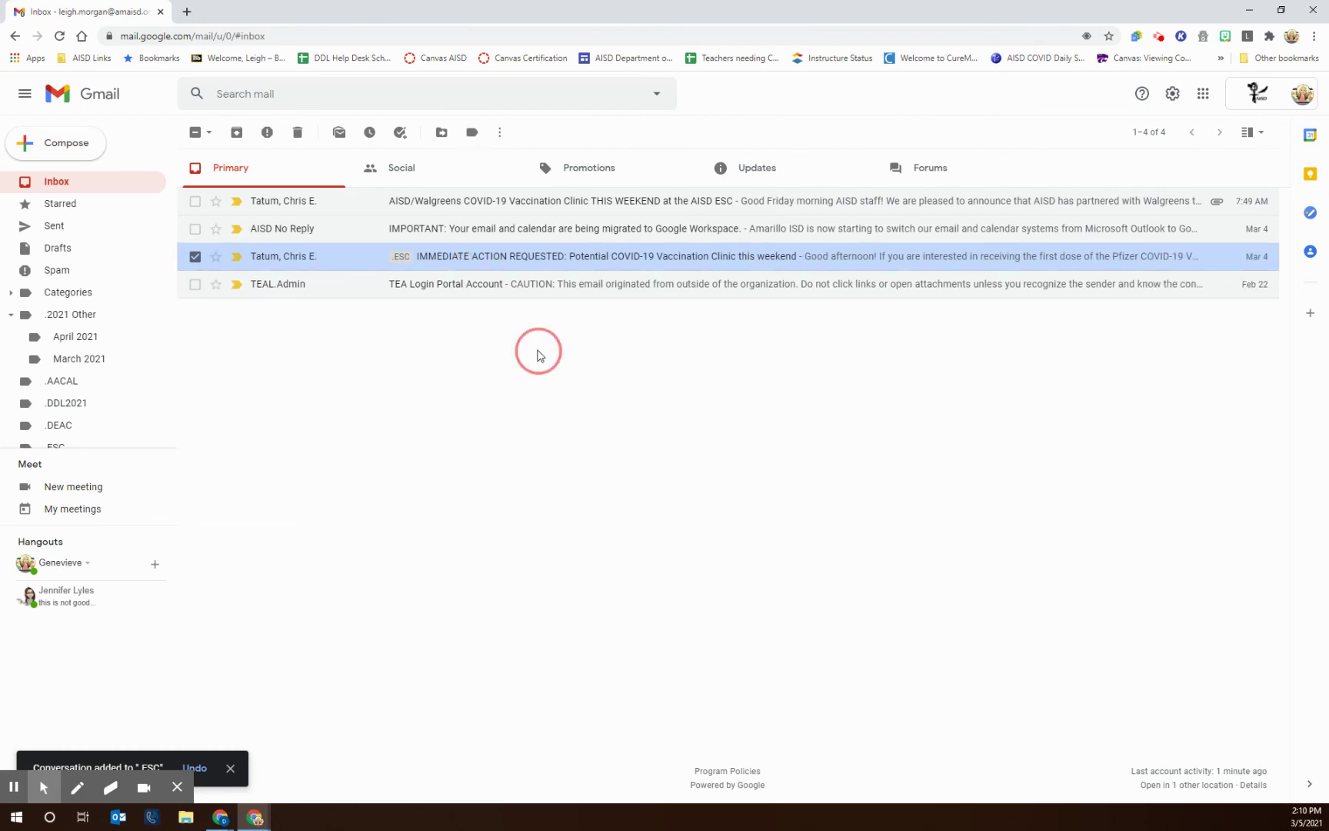